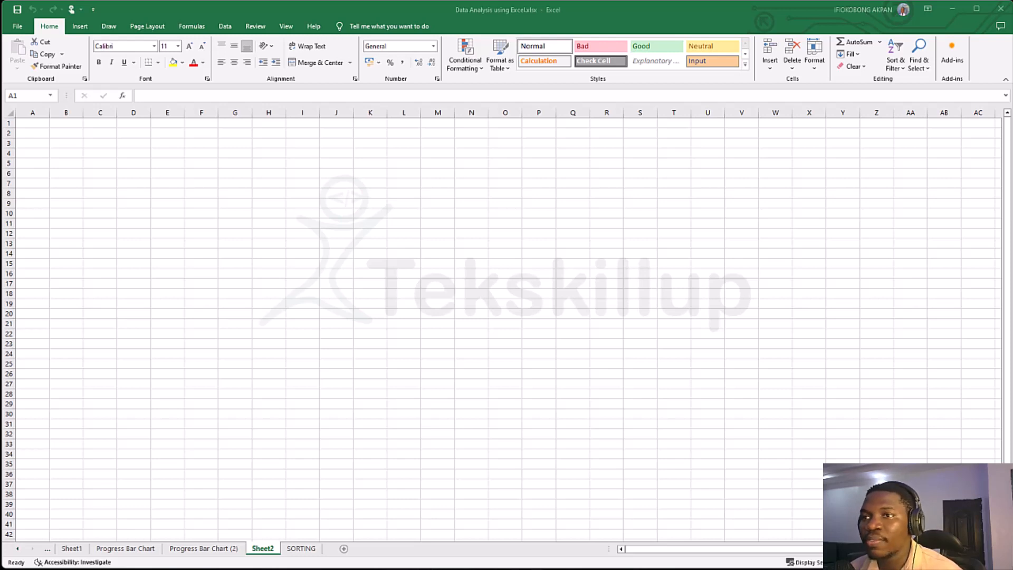
click(389, 51)
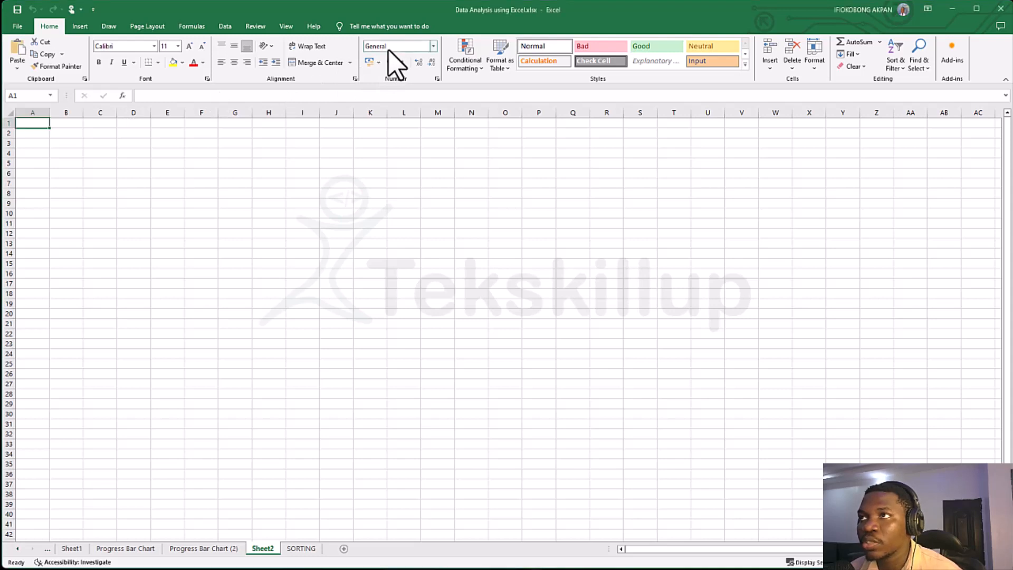
click(433, 47)
click(433, 47)
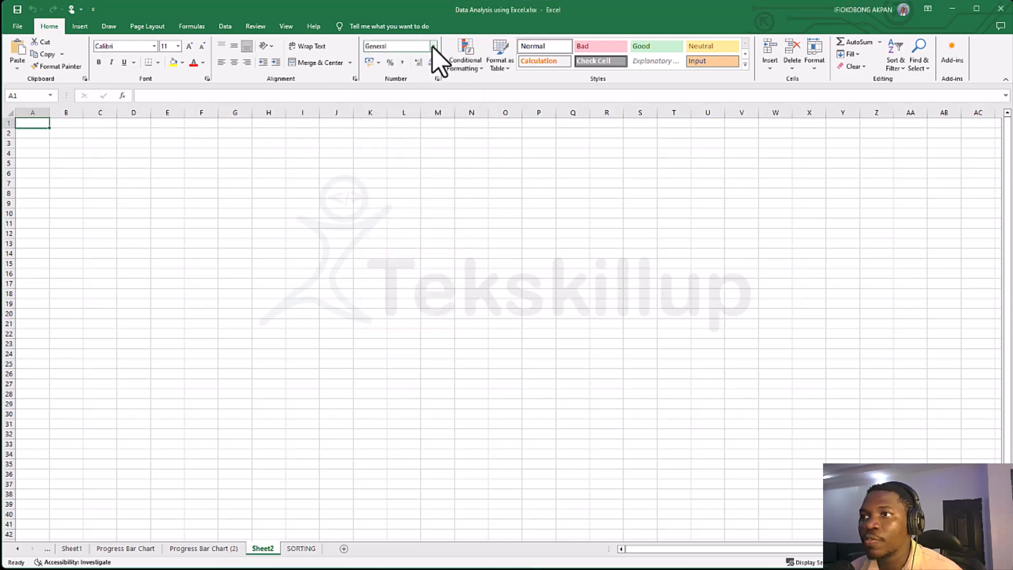
click(106, 183)
Paste the copied Total stats column starting at cell A1 and auto-fit the width of column A.
click(37, 124)
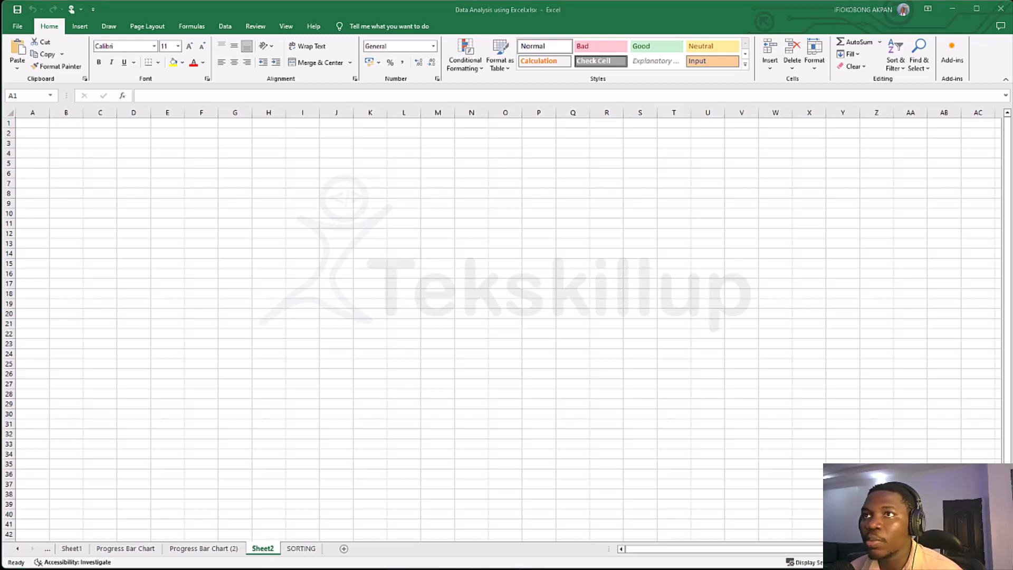
click(39, 124)
key(ctrl+v)
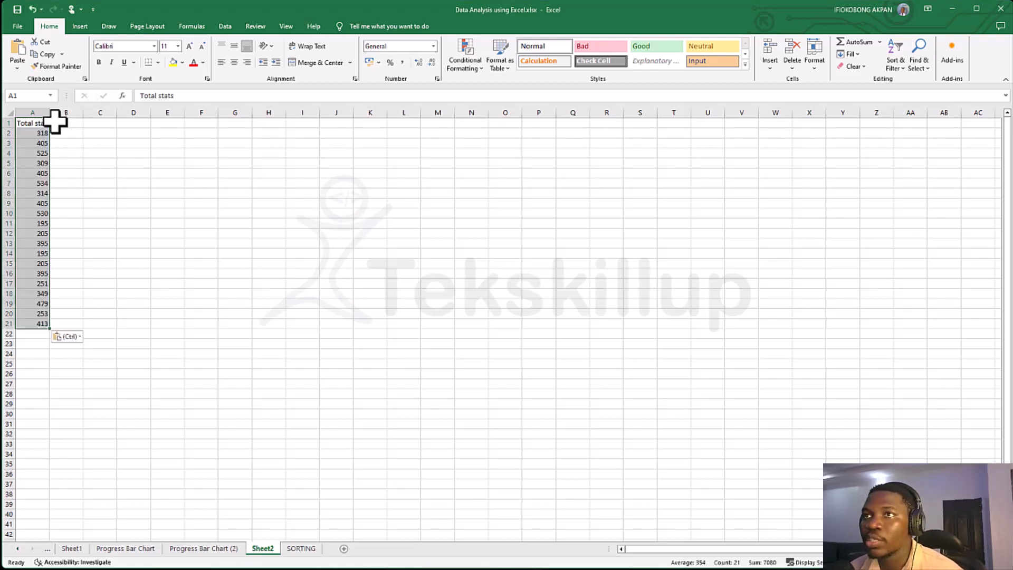
double_click(49, 112)
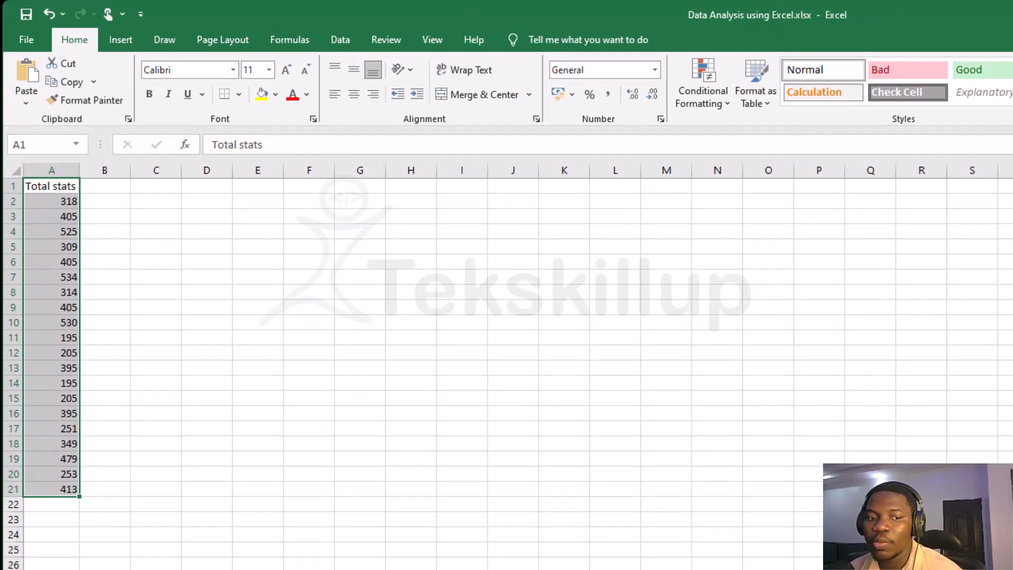
Sort the Total stats values in A2:A21 from smallest to largest, leaving the header out of the selection.
click(68, 204)
click(68, 217)
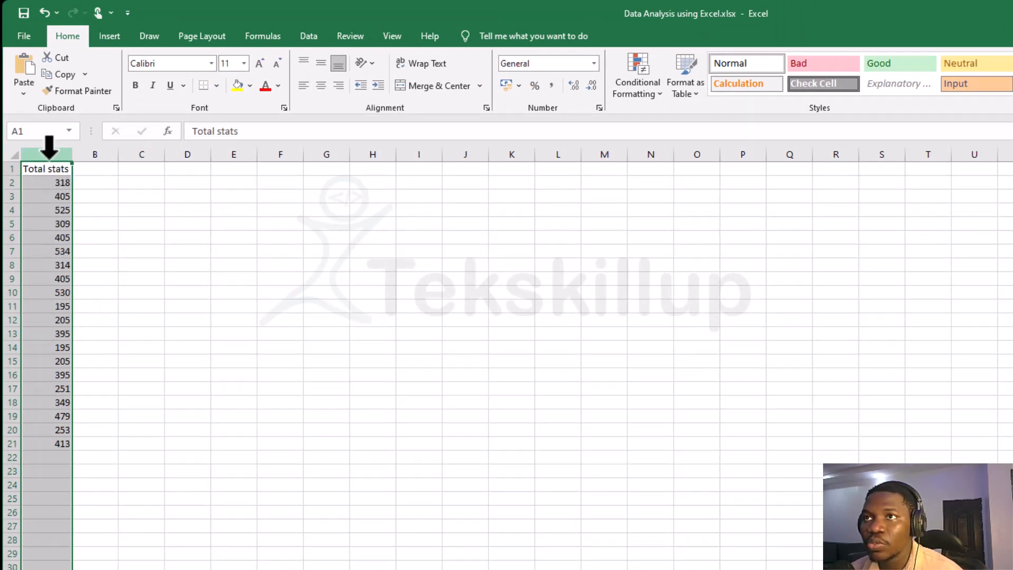
click(104, 221)
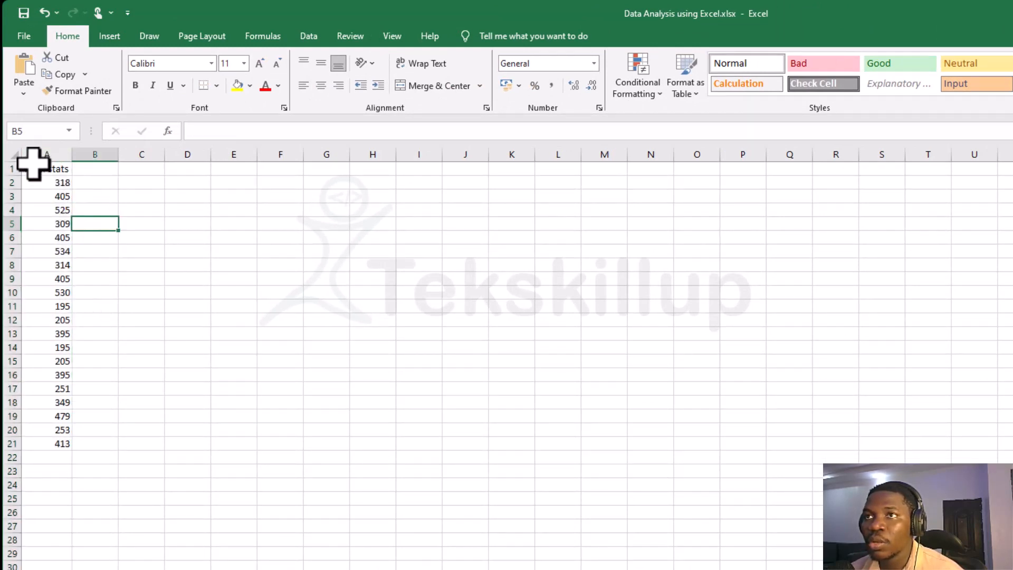
click(51, 142)
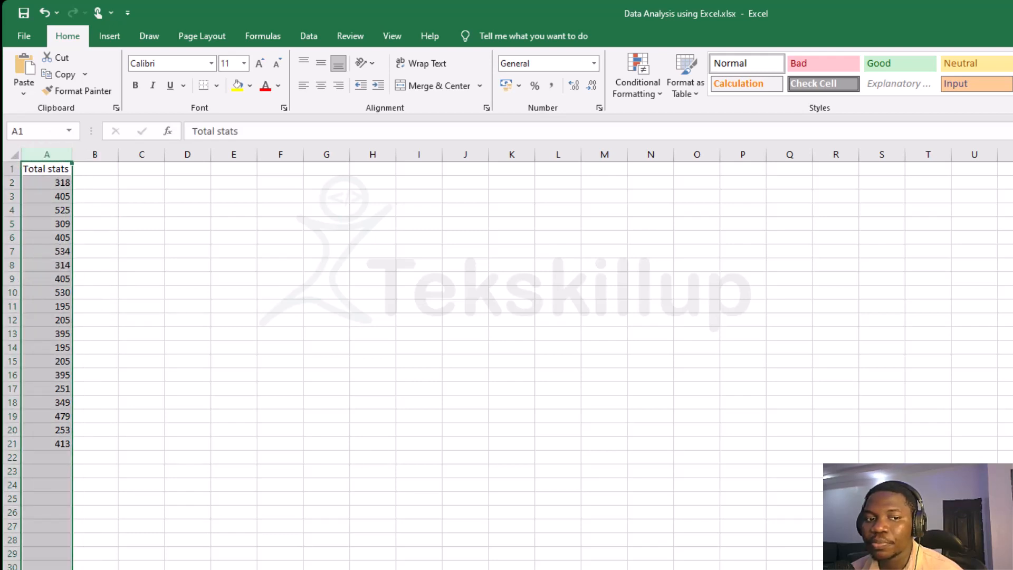
click(126, 345)
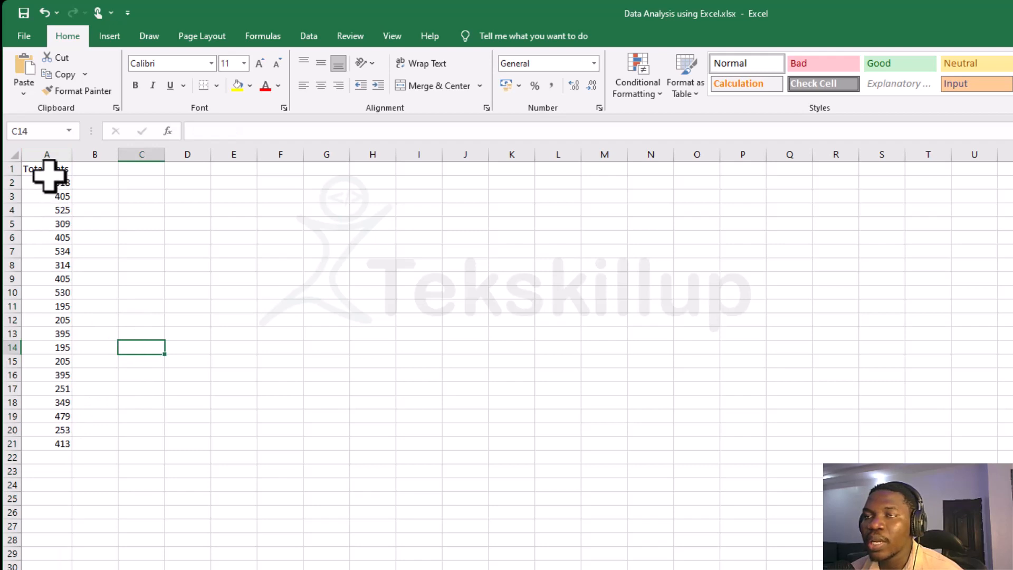
drag(50, 182, 57, 445)
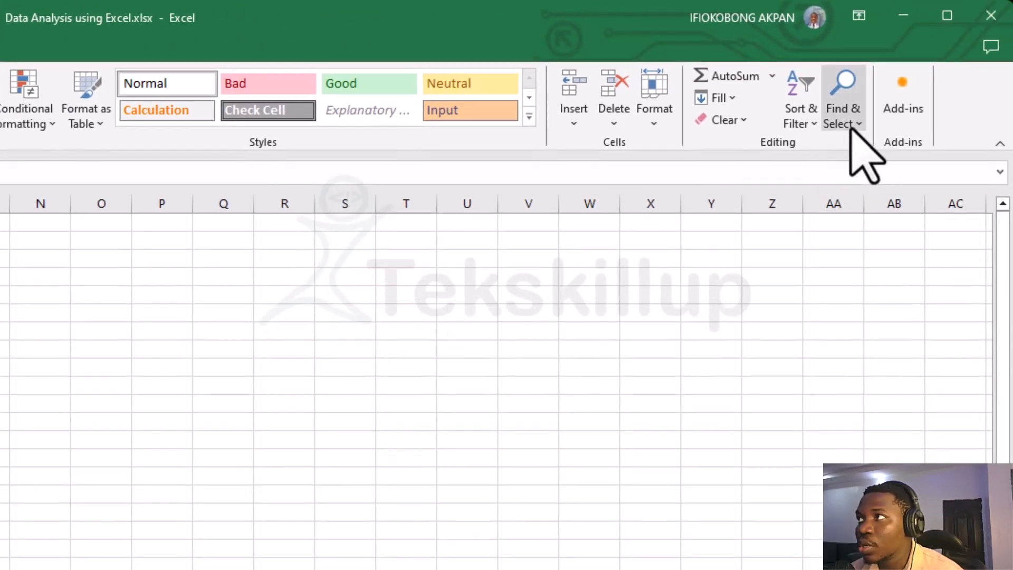
click(811, 126)
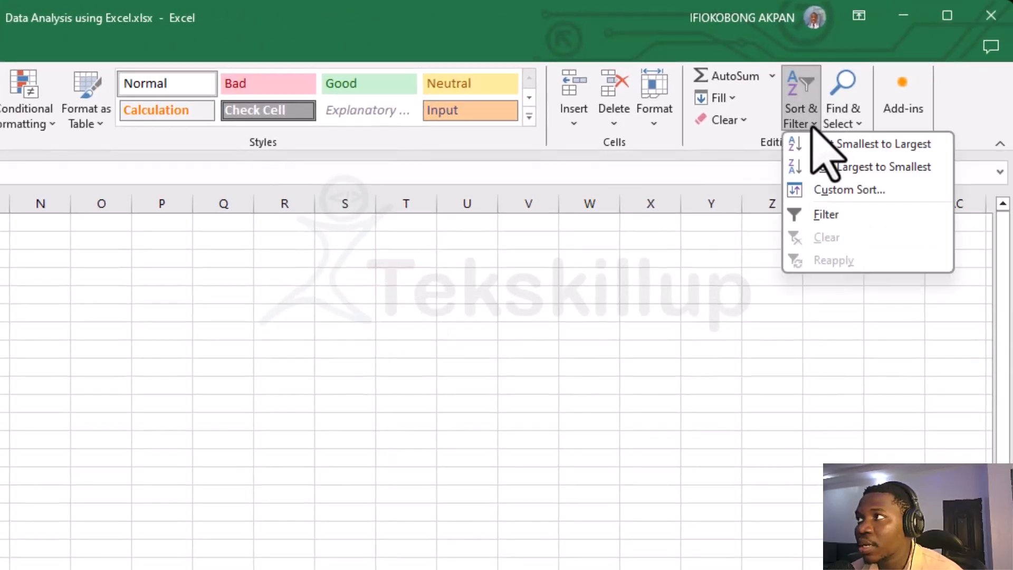
click(835, 150)
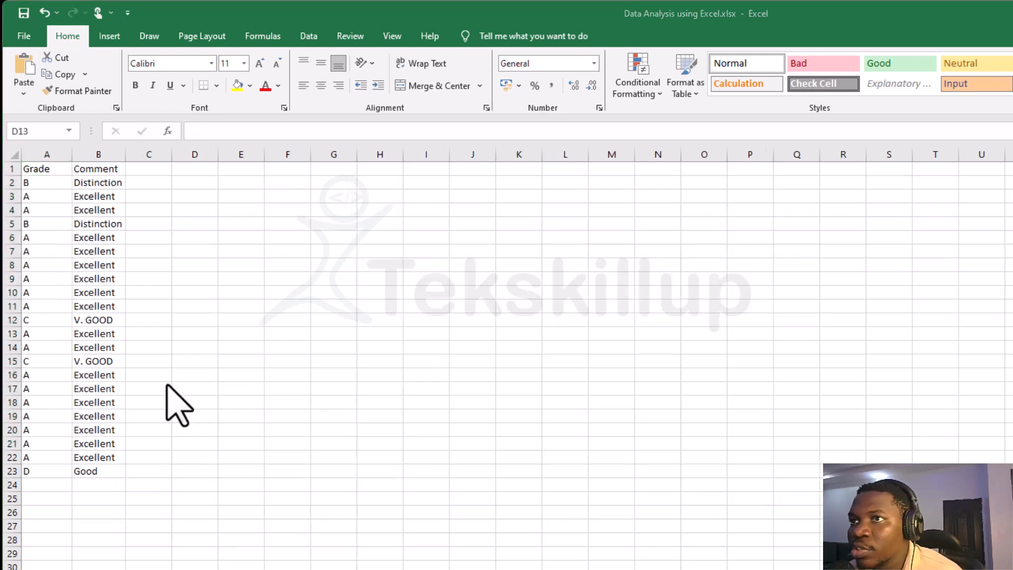
Sort the grades in A2:A23 from A to Z, continuing with the current selection only.
click(50, 183)
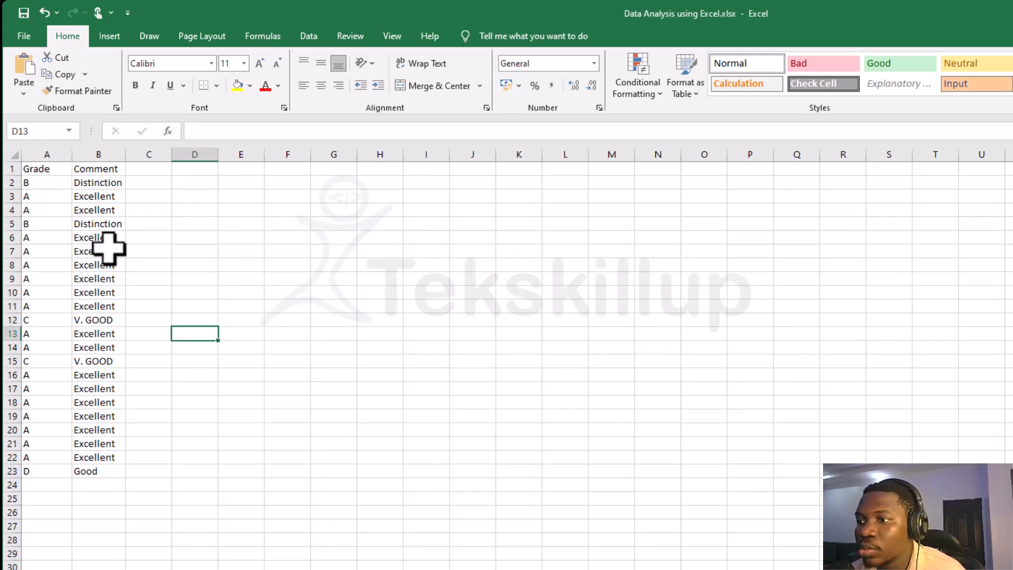
click(38, 182)
drag(41, 186, 41, 470)
click(190, 478)
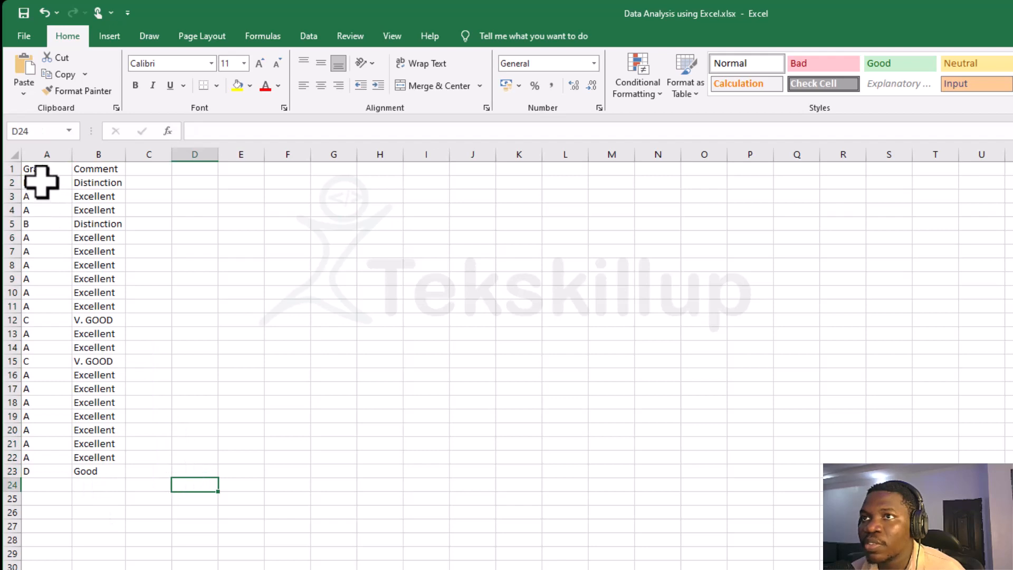
drag(41, 181, 53, 472)
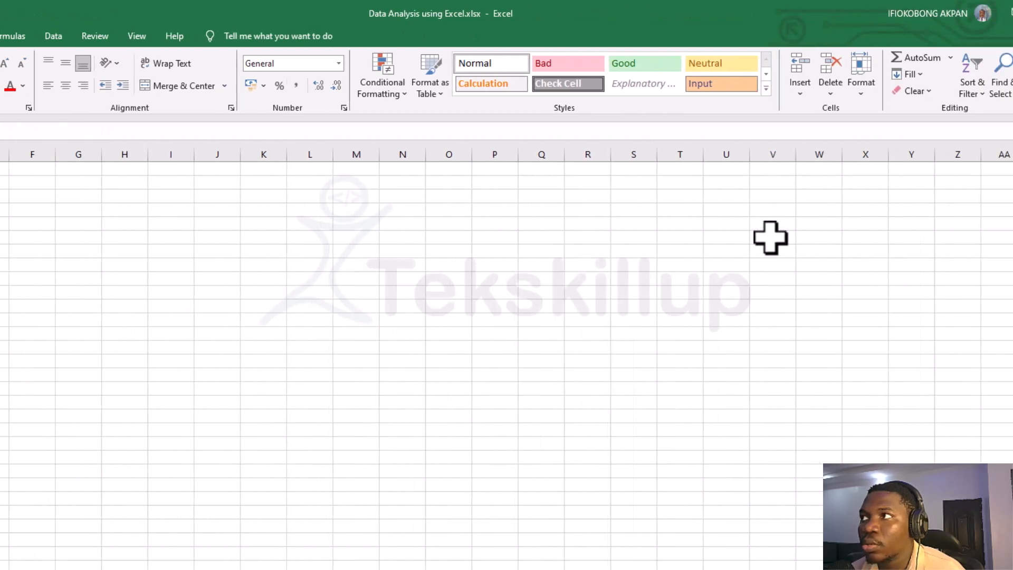
click(850, 93)
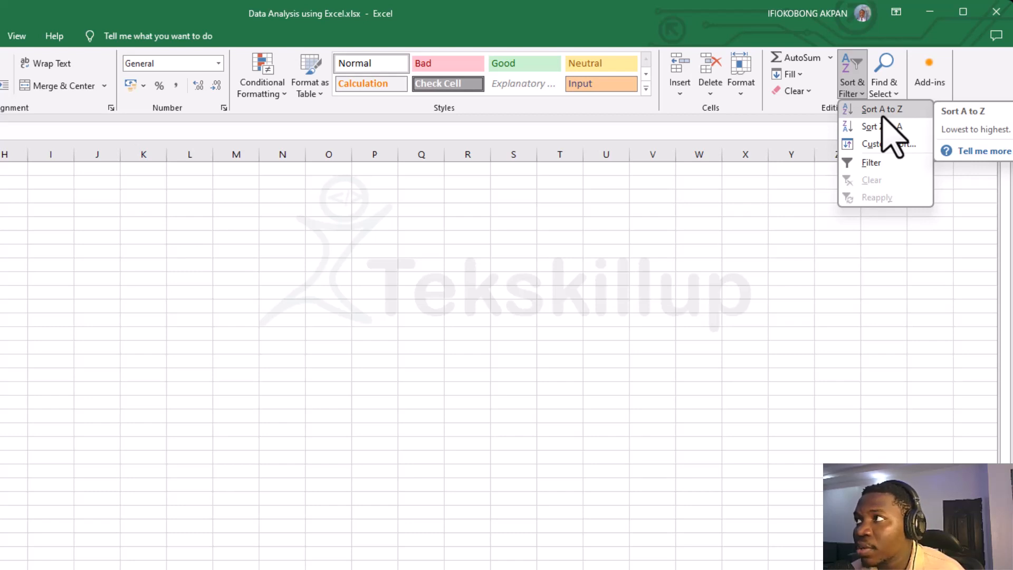
click(882, 113)
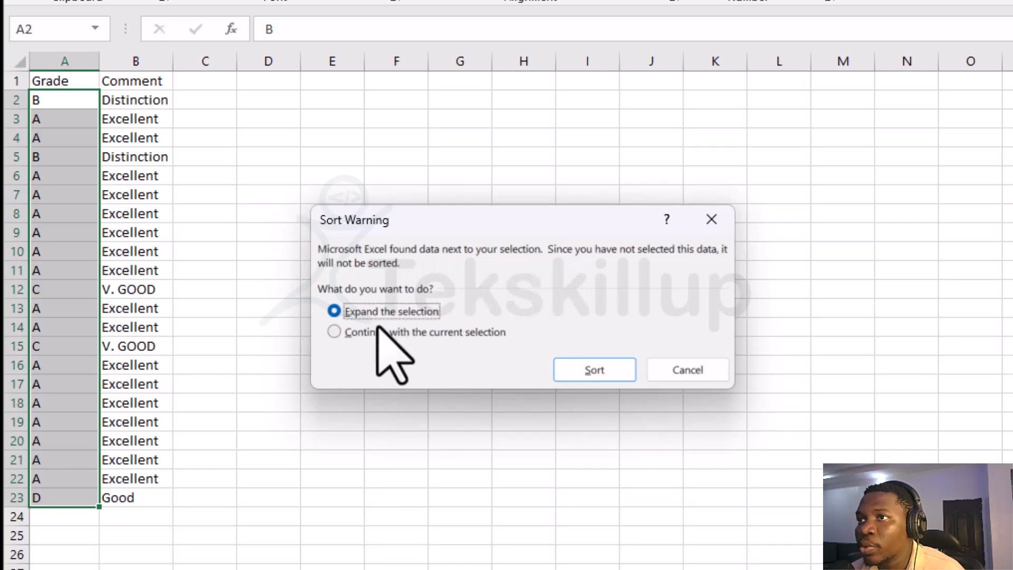
click(442, 333)
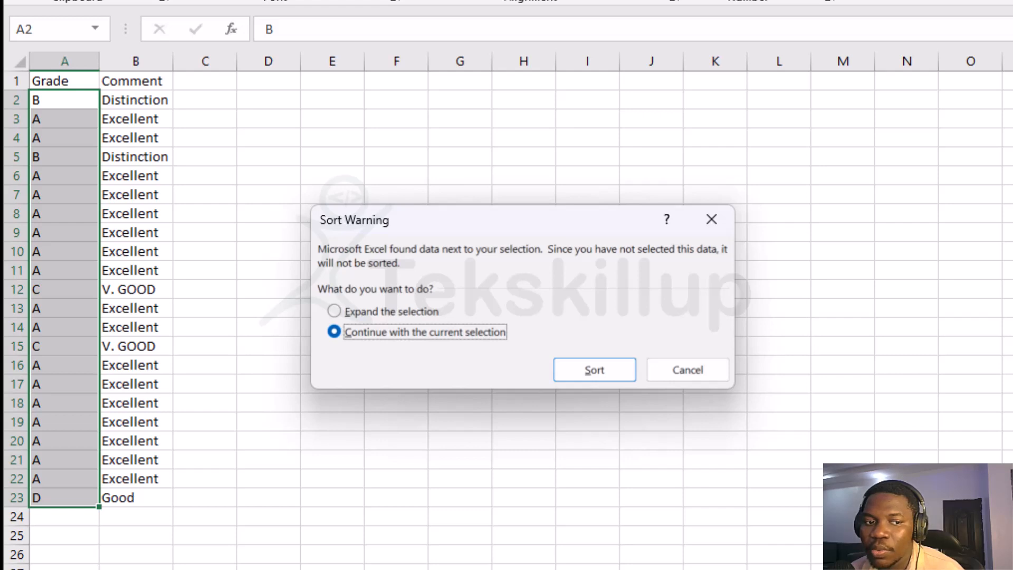
click(596, 371)
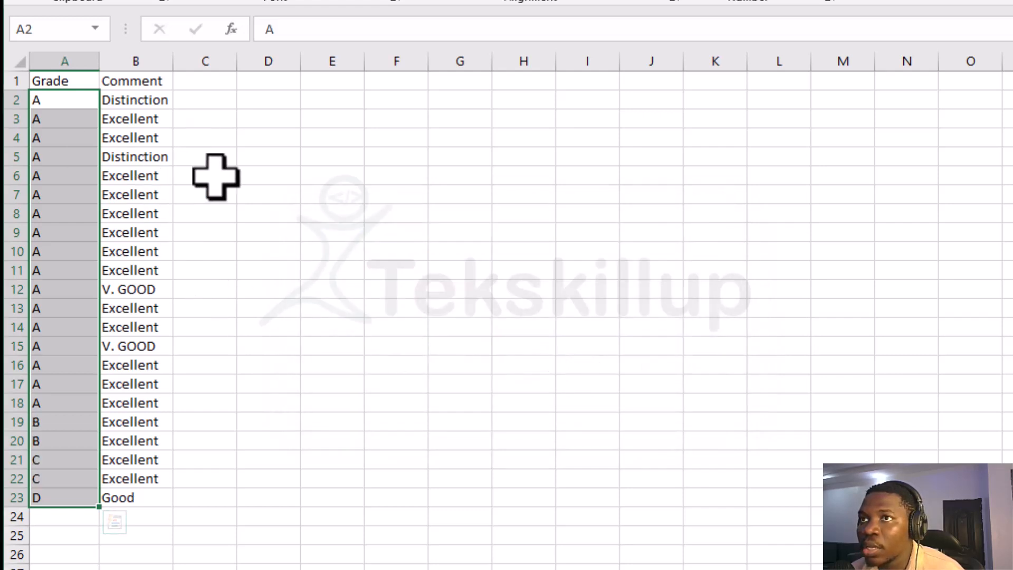
Check the first and last sorted grades against their comments, and undo the sort of the Grade column.
click(215, 176)
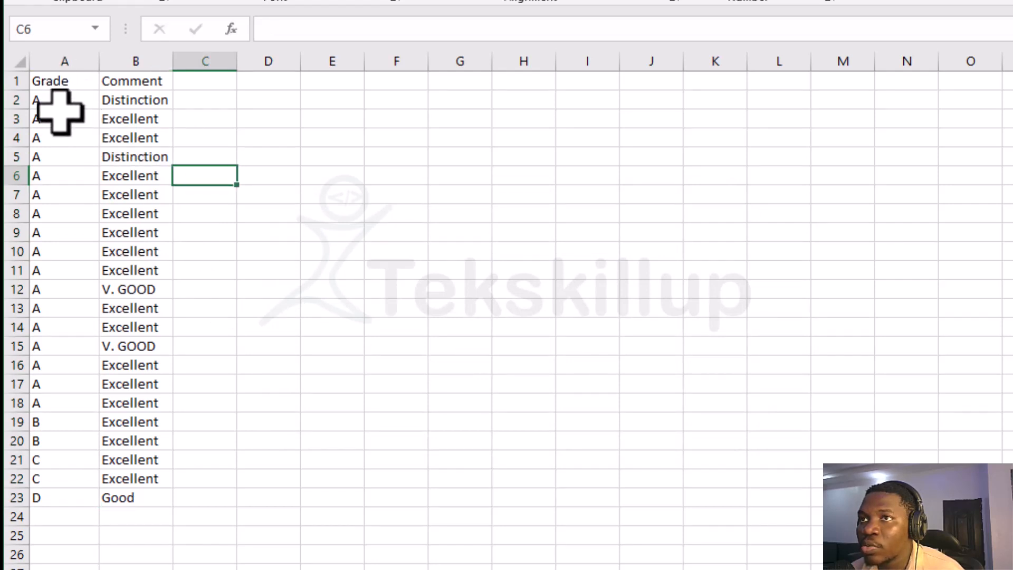
click(47, 100)
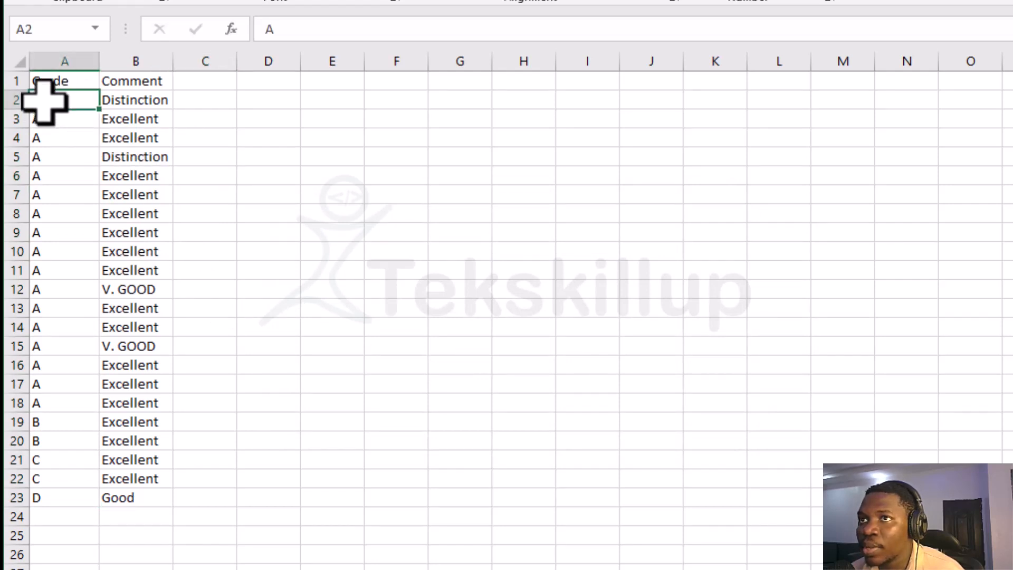
click(56, 498)
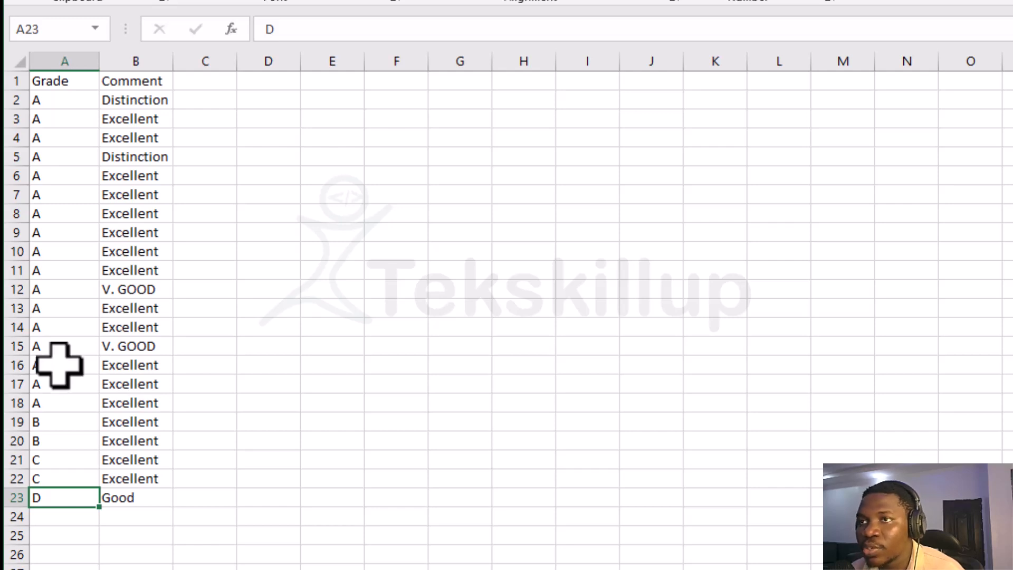
key(ctrl+z)
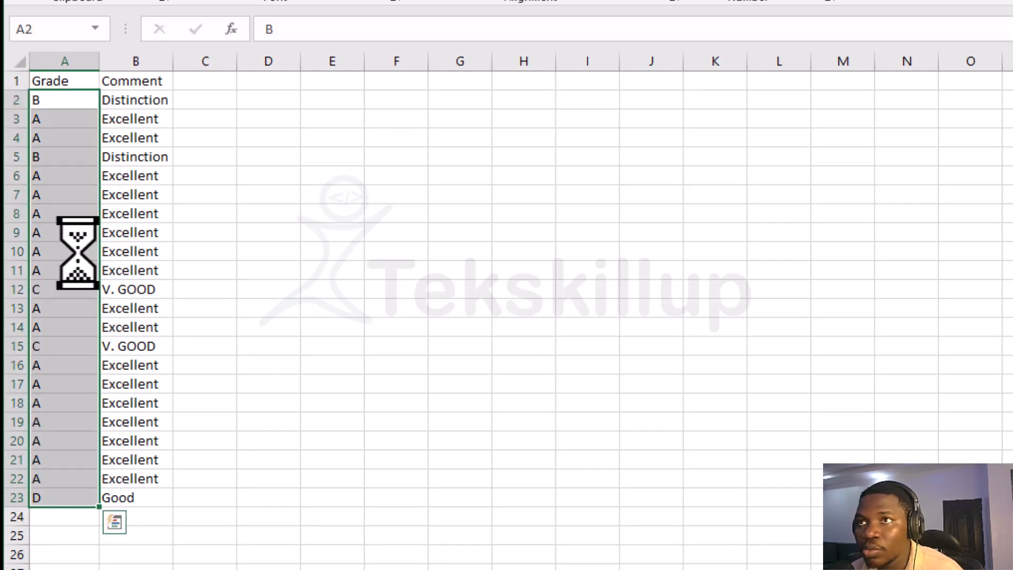
click(181, 321)
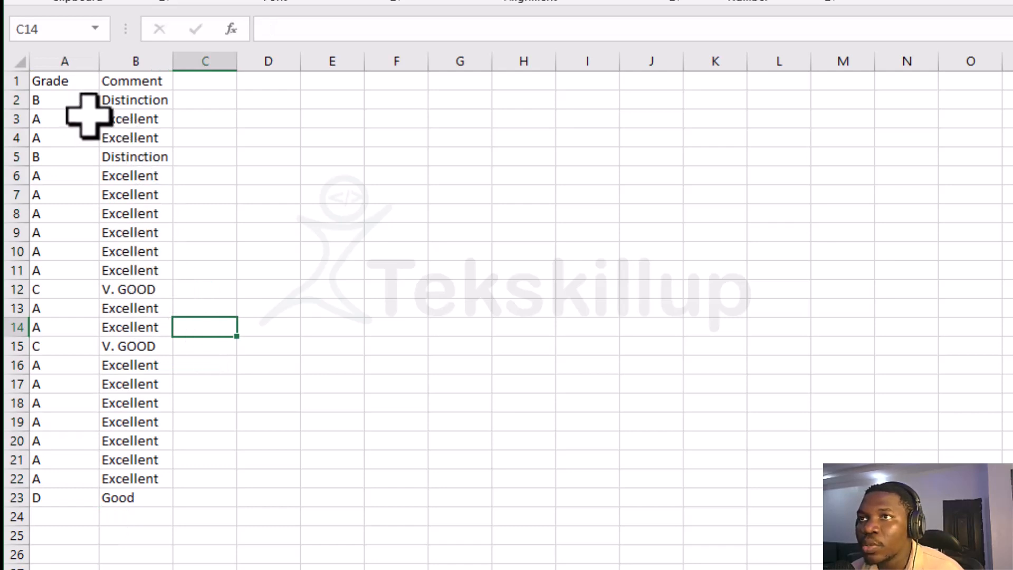
Sort the grades in A2:A23 from A to Z, expanding the selection to include the Comment column.
drag(58, 98, 41, 497)
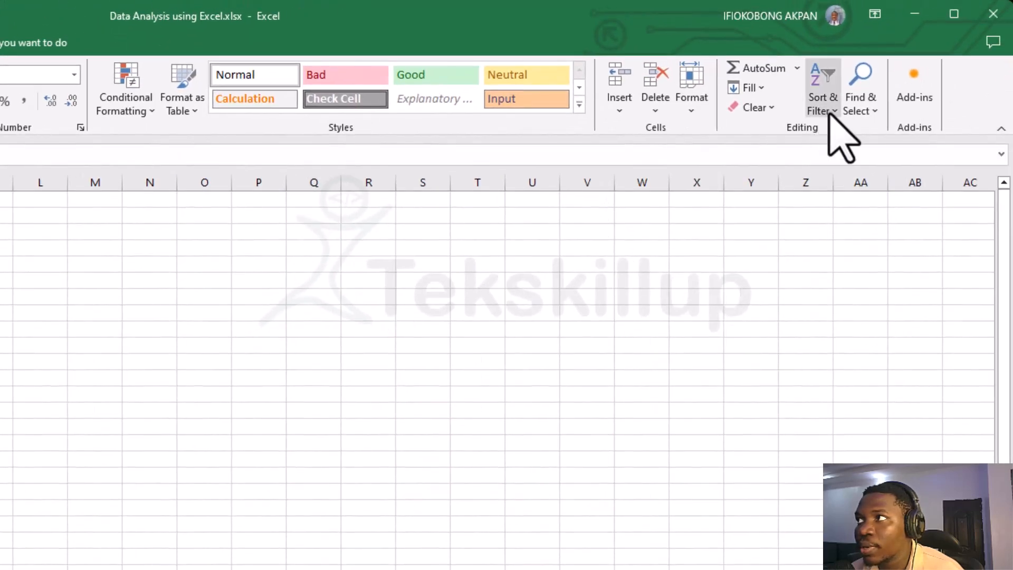
click(825, 108)
click(844, 129)
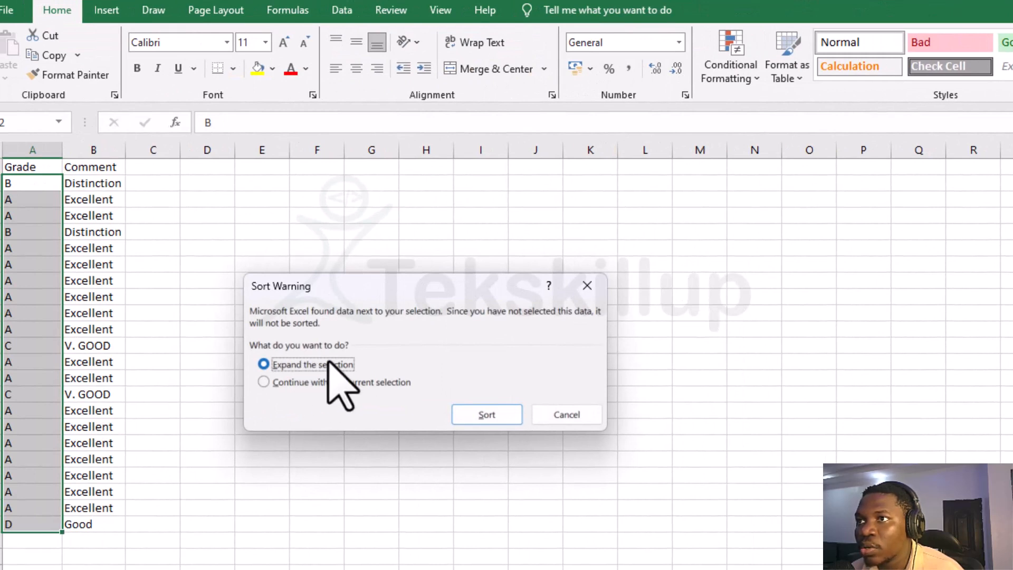
click(484, 415)
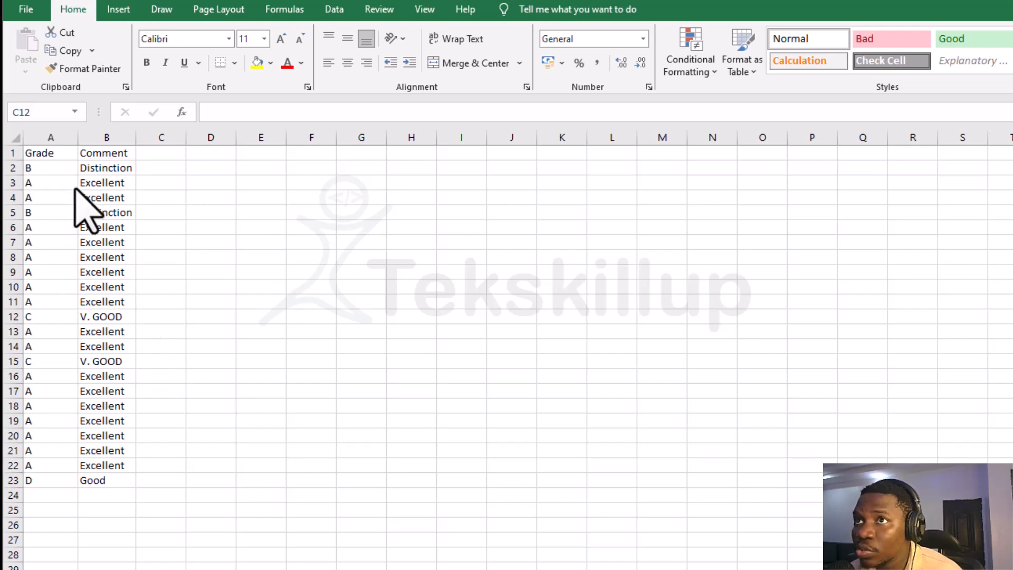
Sort the Grade and Comment data in A2:B23 from A to Z, and re-sort it from Z to A.
click(46, 168)
drag(46, 168, 108, 480)
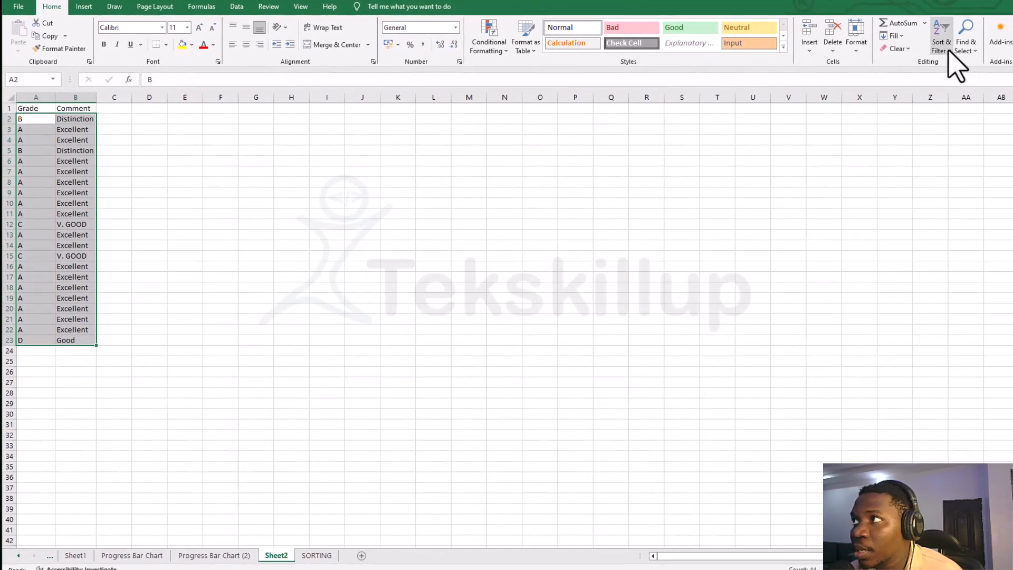
click(942, 47)
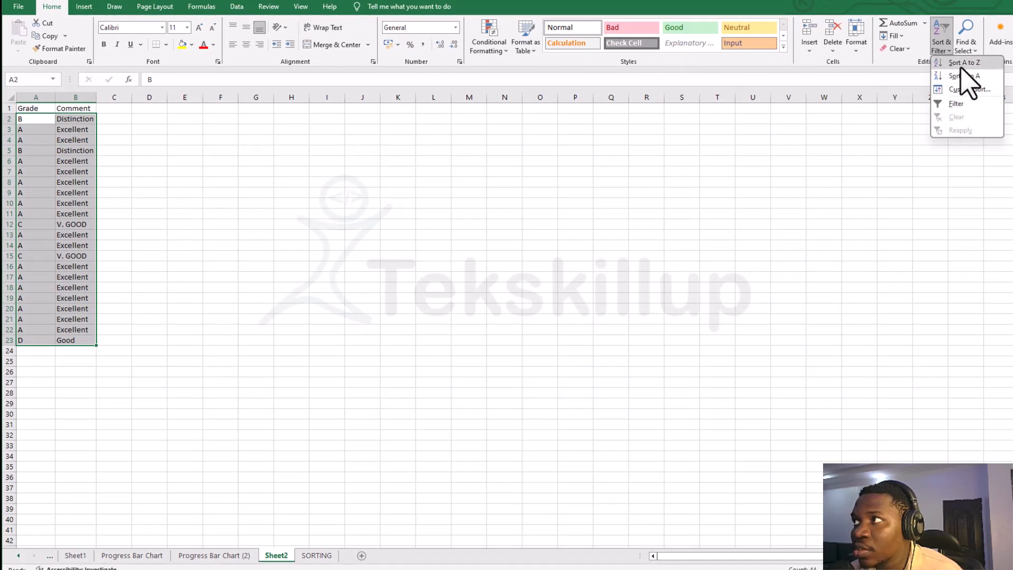
click(960, 64)
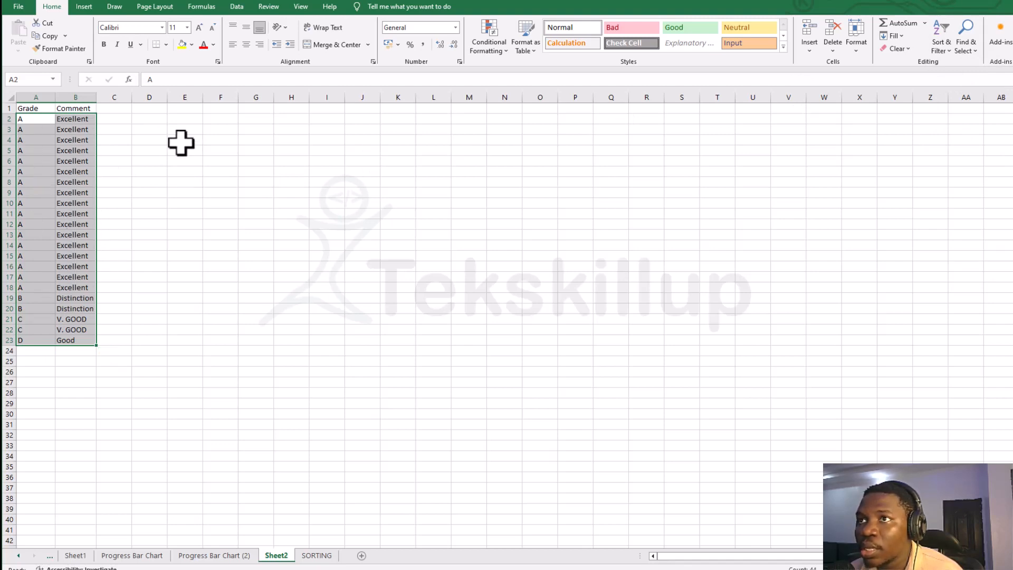
click(944, 48)
click(965, 77)
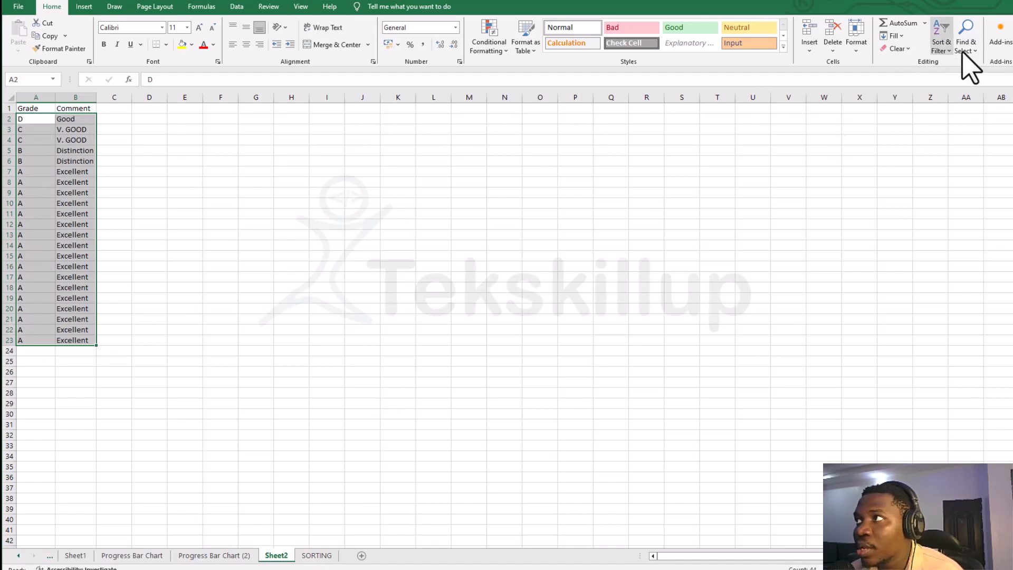
Set up a custom sort of A2:B23 by Column A on cell values in Z to A order.
click(943, 48)
click(971, 89)
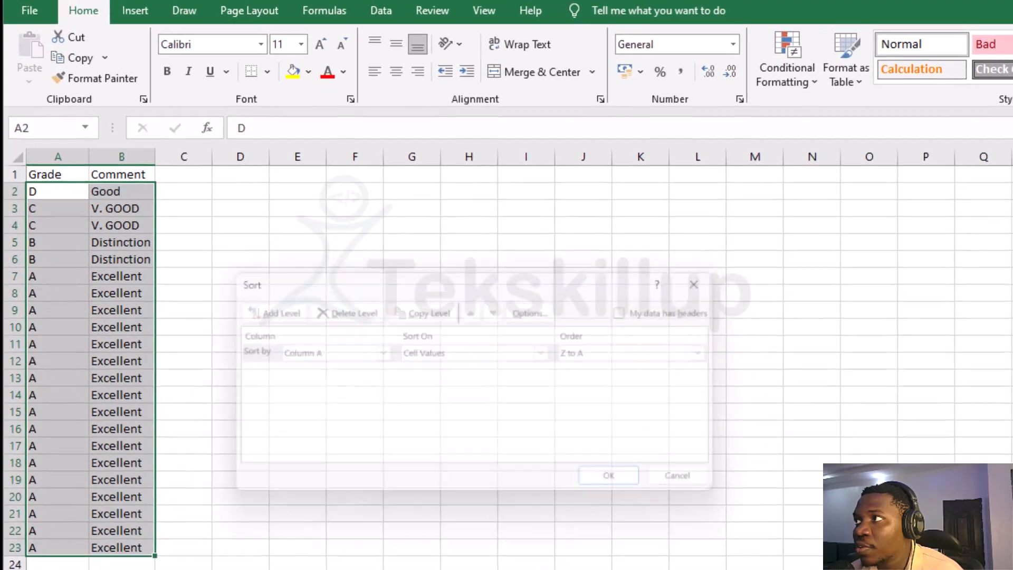
drag(458, 270, 628, 269)
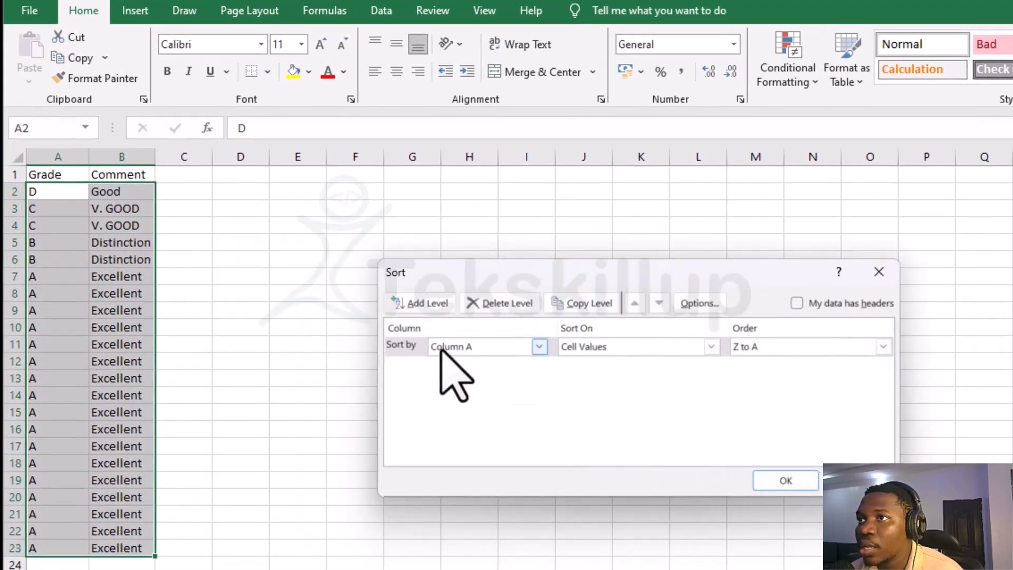
click(488, 347)
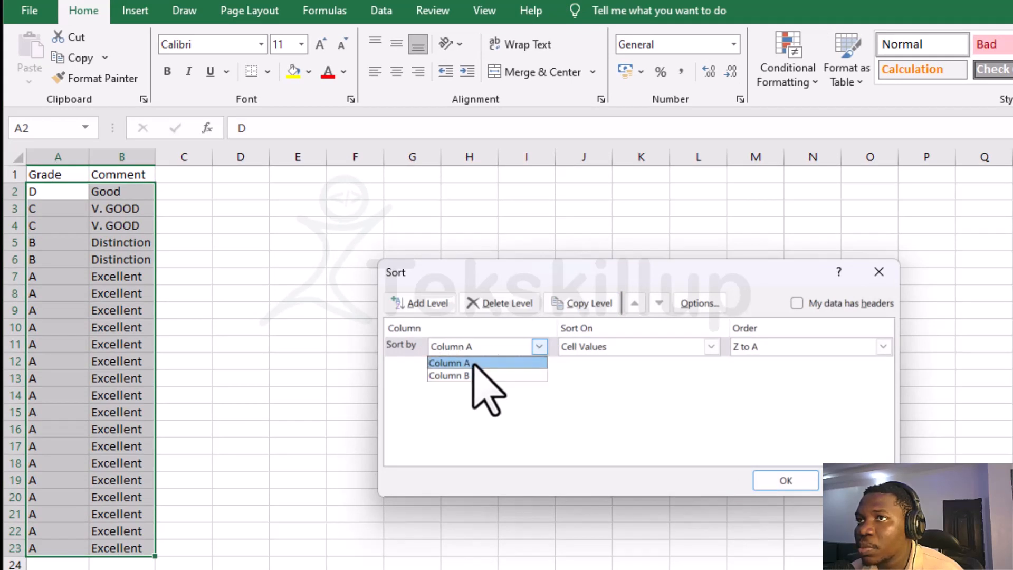
click(473, 363)
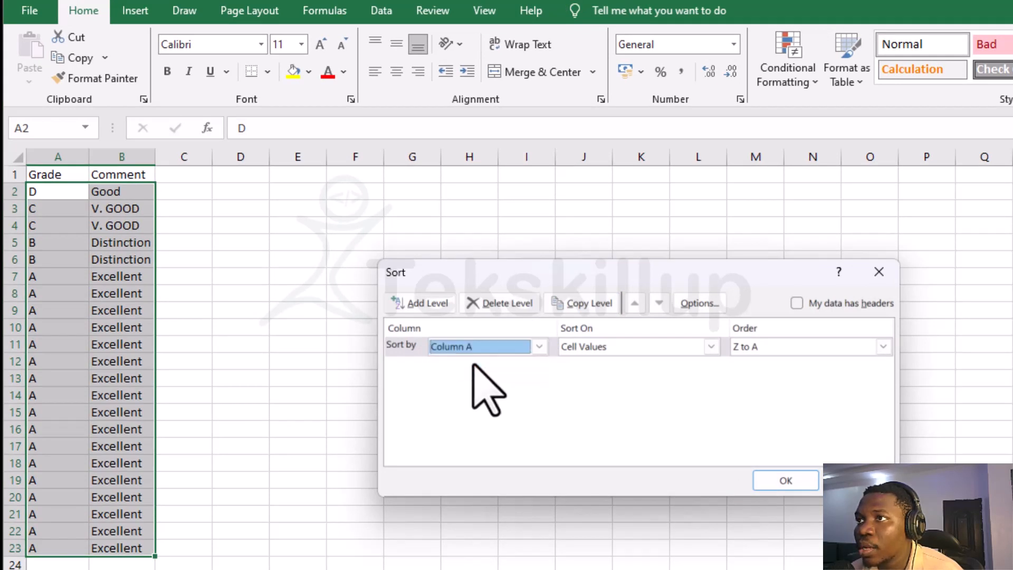
click(763, 346)
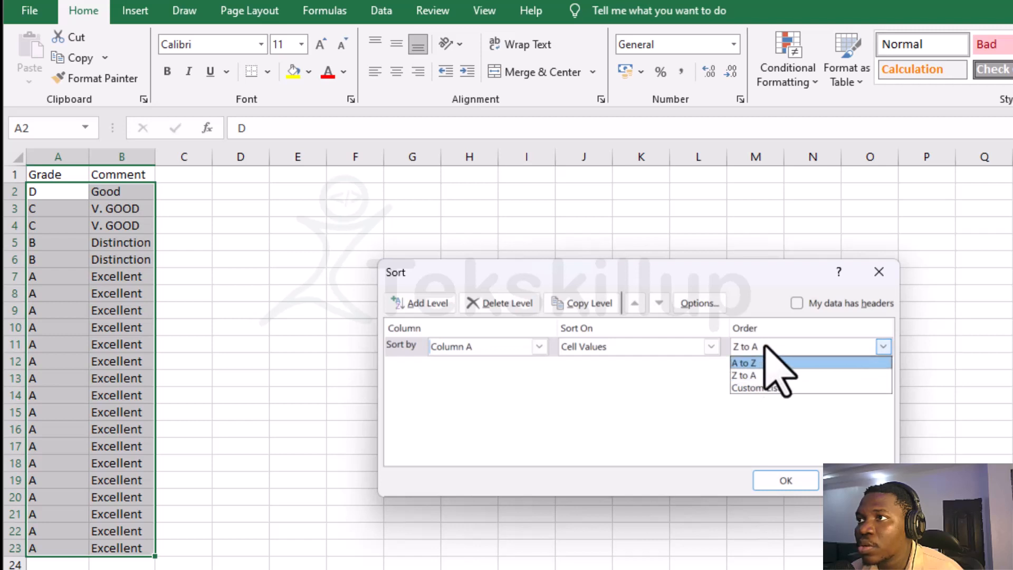
click(762, 375)
Change the custom sort to Column B in Z to A order, and close the settings without sorting.
click(478, 346)
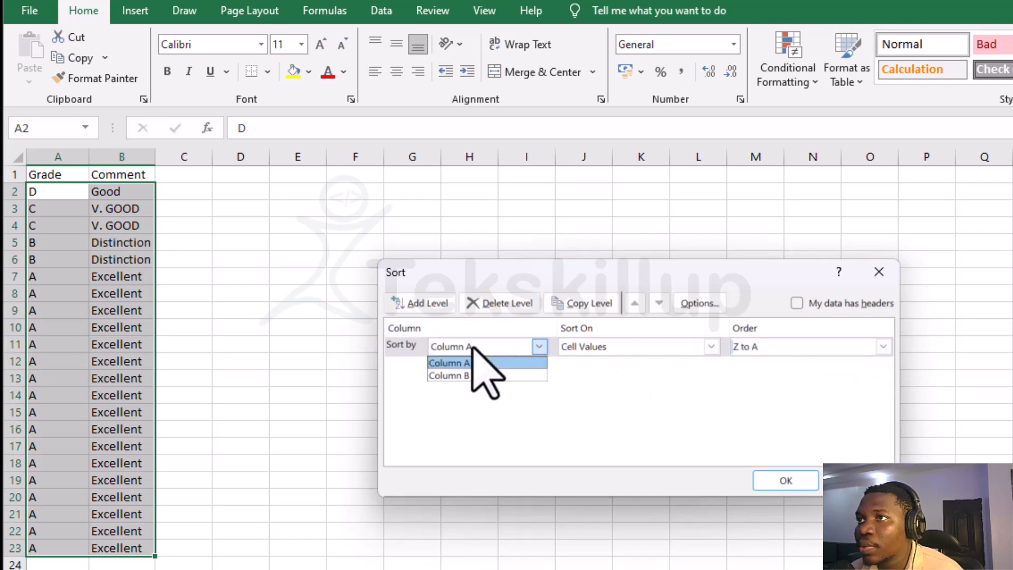
click(482, 375)
click(777, 346)
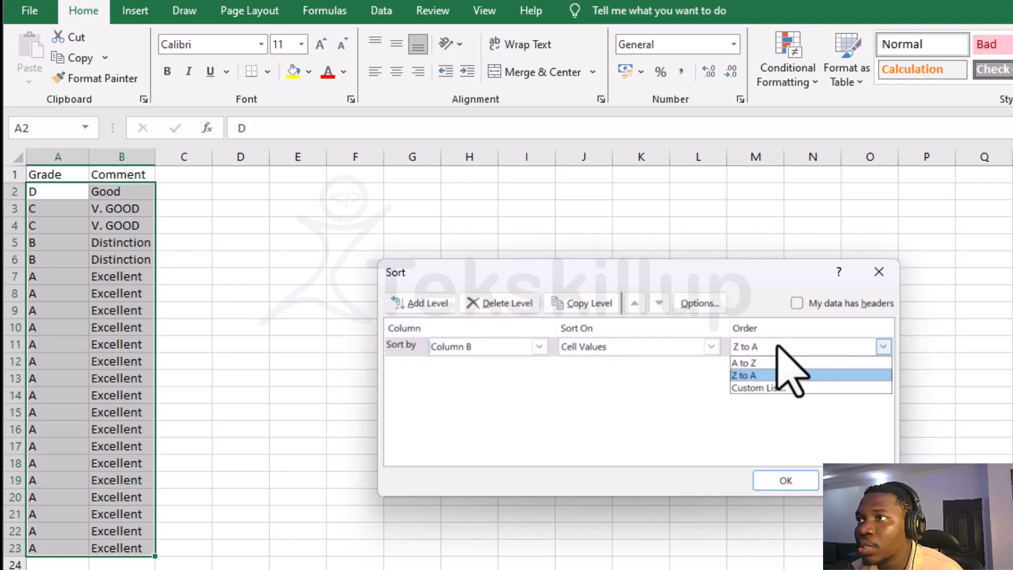
click(770, 375)
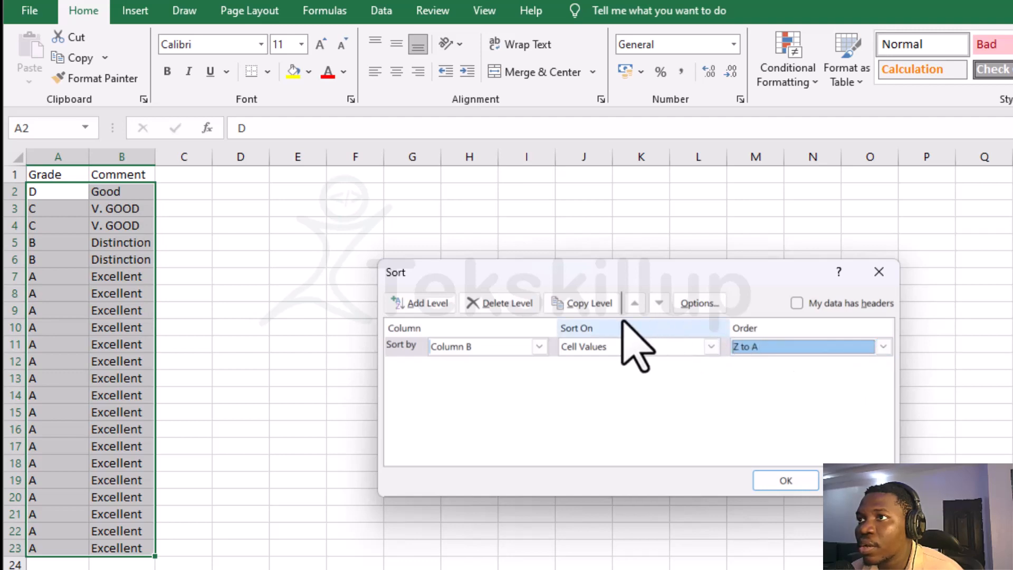
click(878, 271)
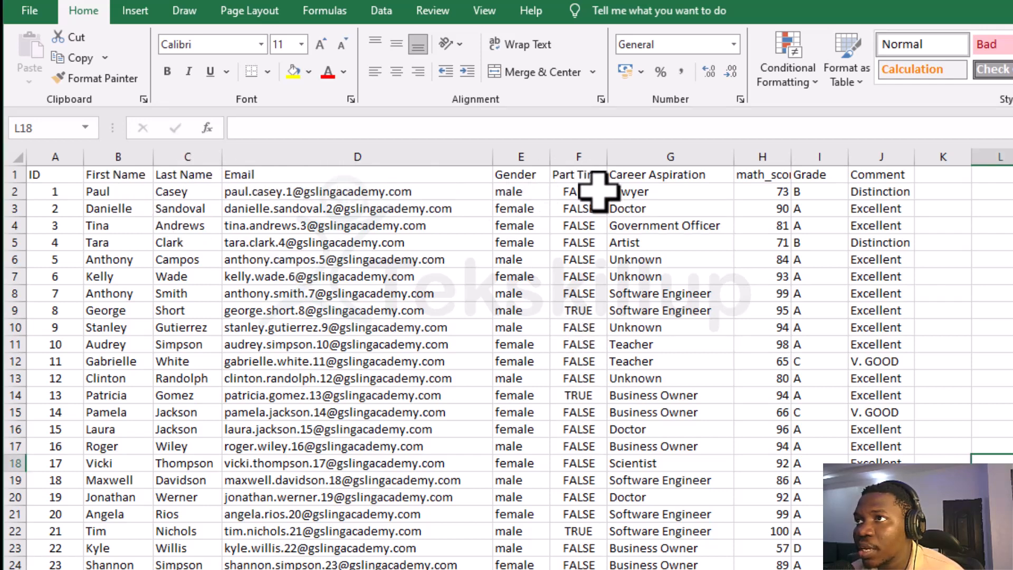
Autofit the width of the math_score column on the student data sheet.
double_click(792, 157)
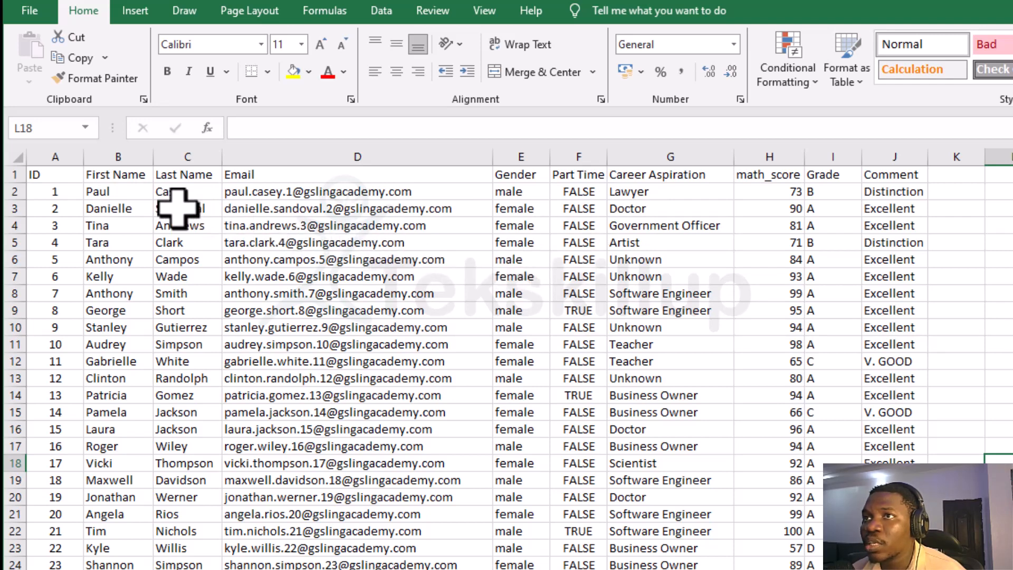
Sort the student table by the First Name column from A to Z, expanding the selection to the adjacent data.
click(113, 191)
click(114, 156)
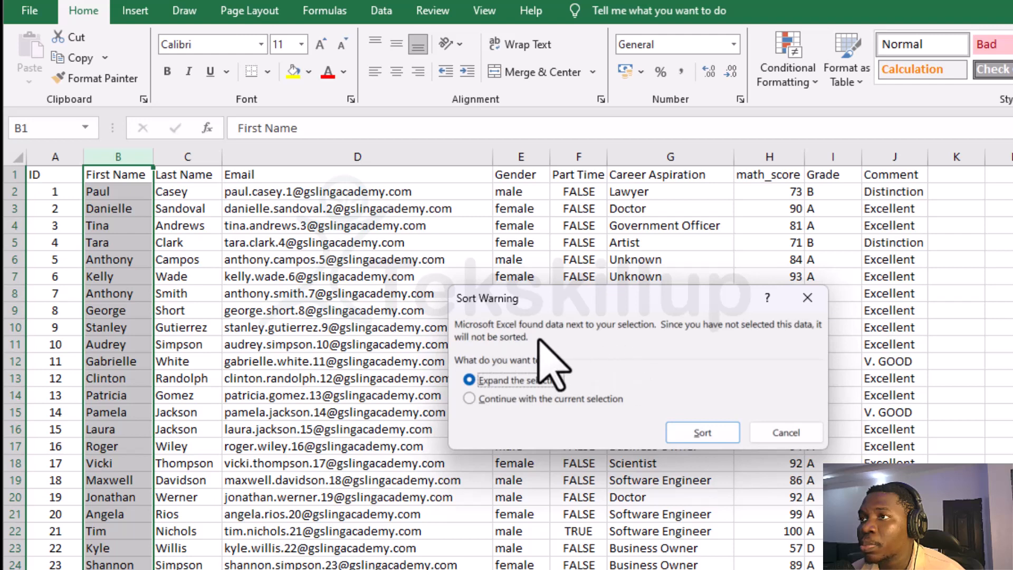
drag(554, 298, 542, 334)
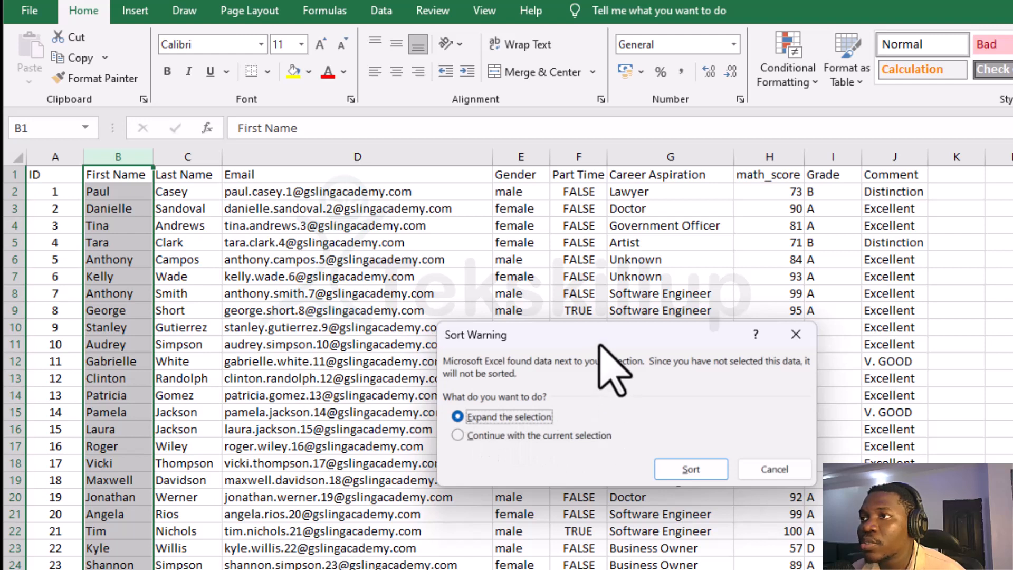
drag(599, 341, 719, 379)
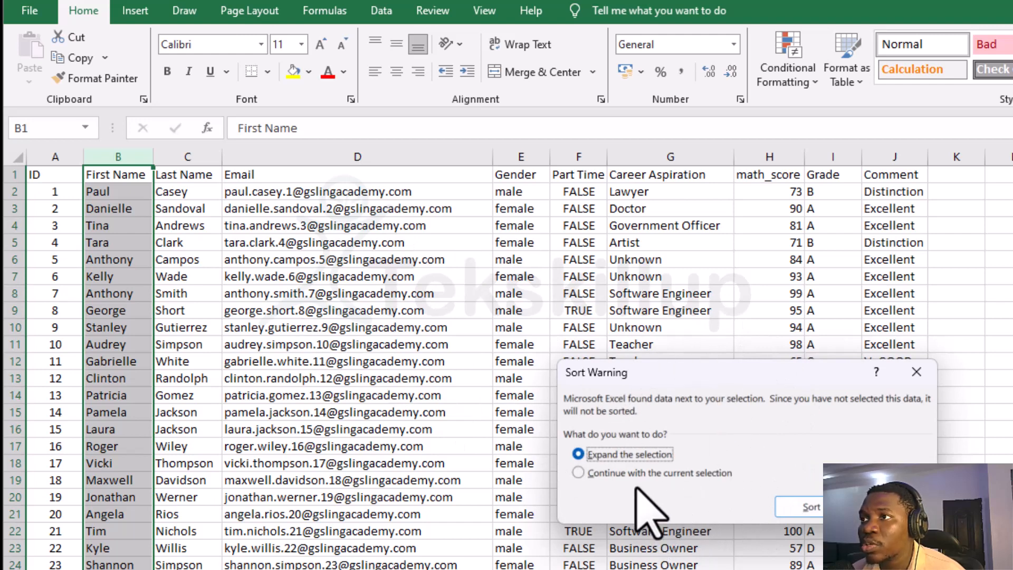
drag(670, 378, 533, 345)
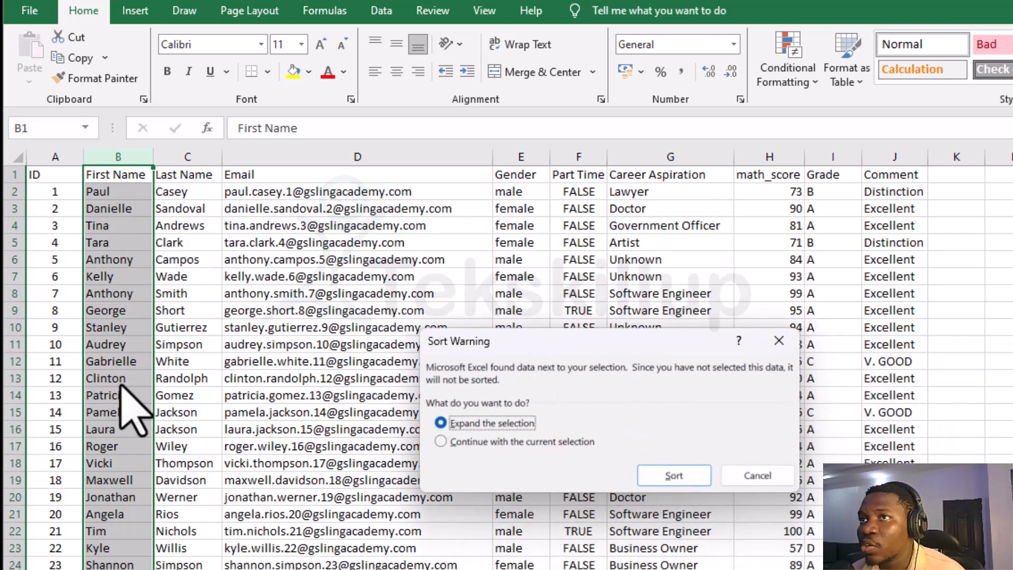
key(Return)
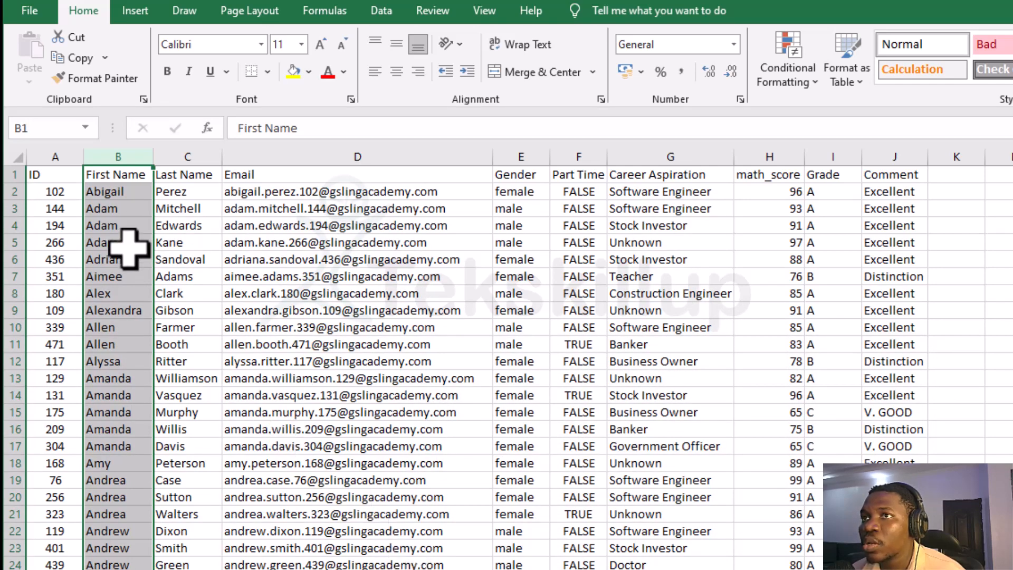
Examine the alphabetical order of the First Name column from the first rows down to the names beginning with C.
click(99, 195)
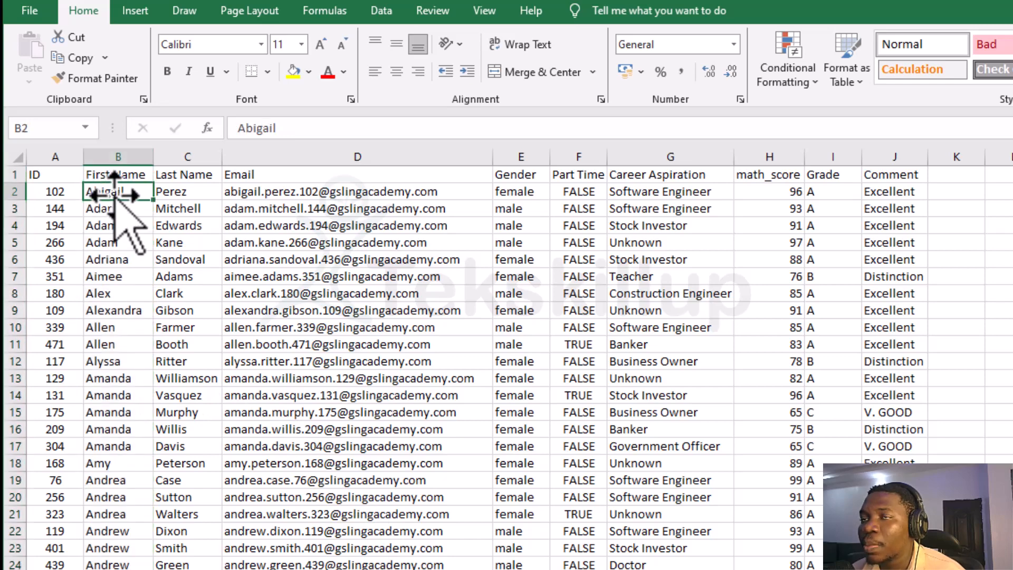
click(106, 207)
click(109, 190)
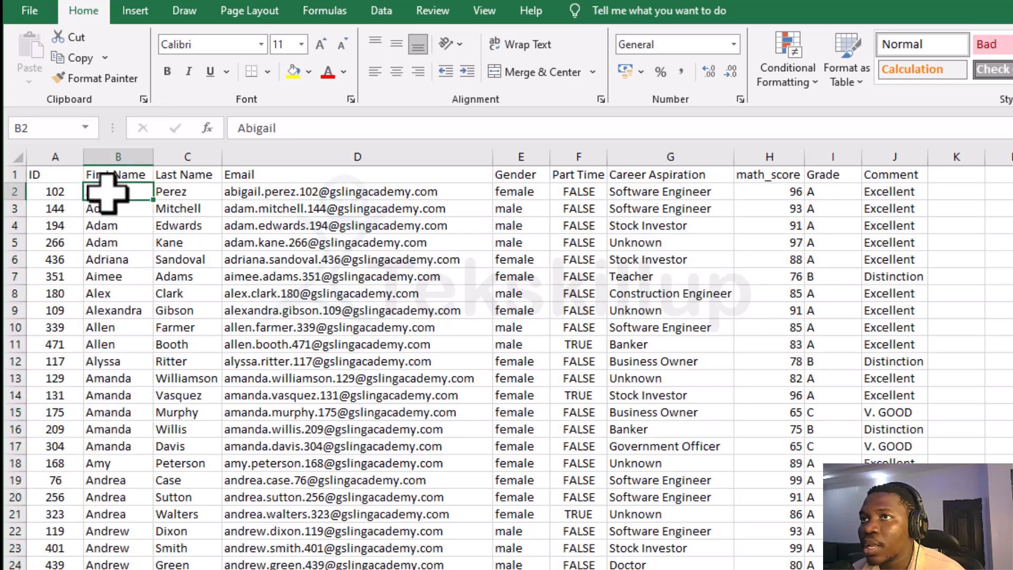
click(108, 209)
scroll(108, 208, down, 15)
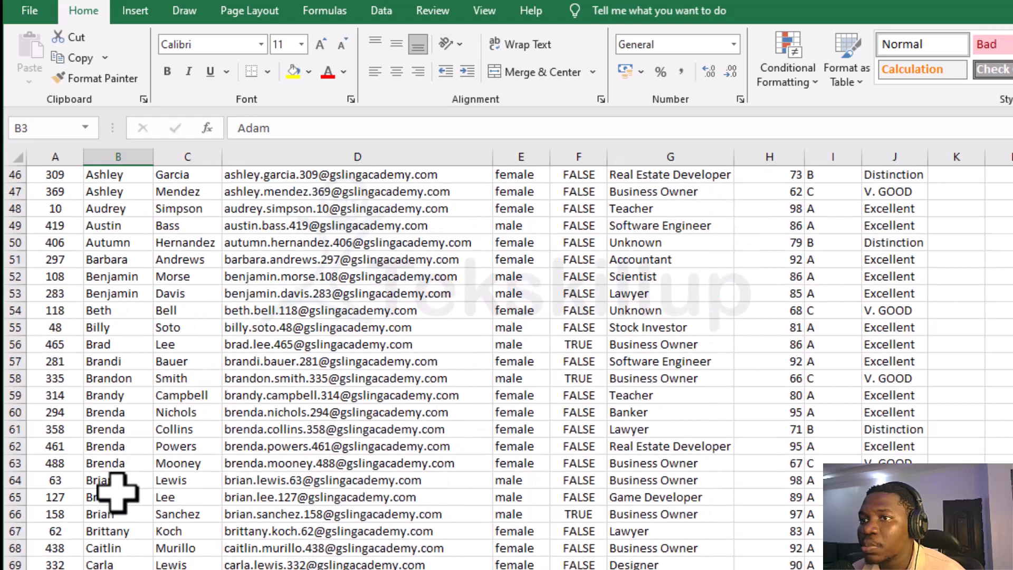
scroll(106, 388, down, 13)
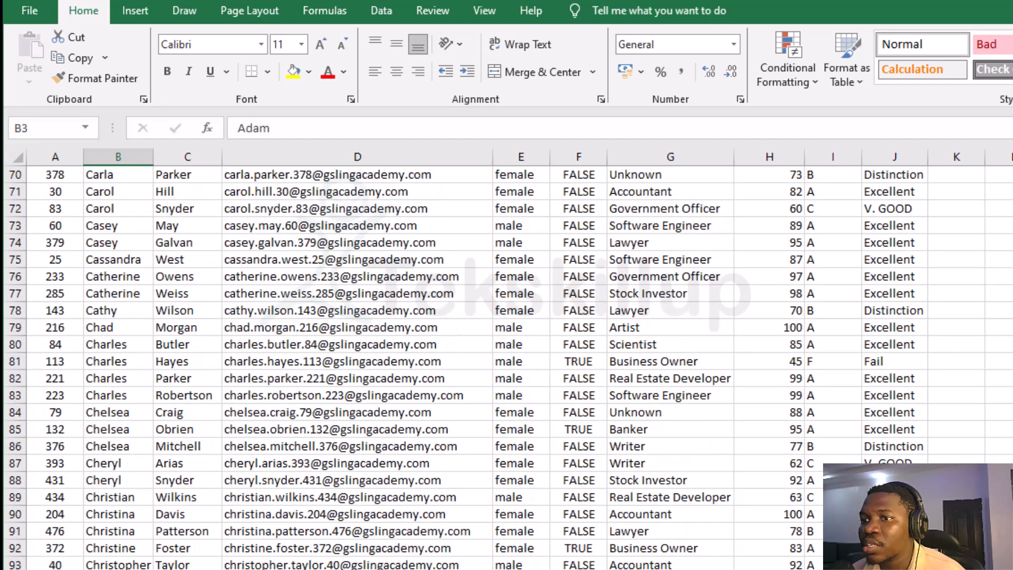
scroll(349, 369, down, 4)
scroll(86, 369, up, 20)
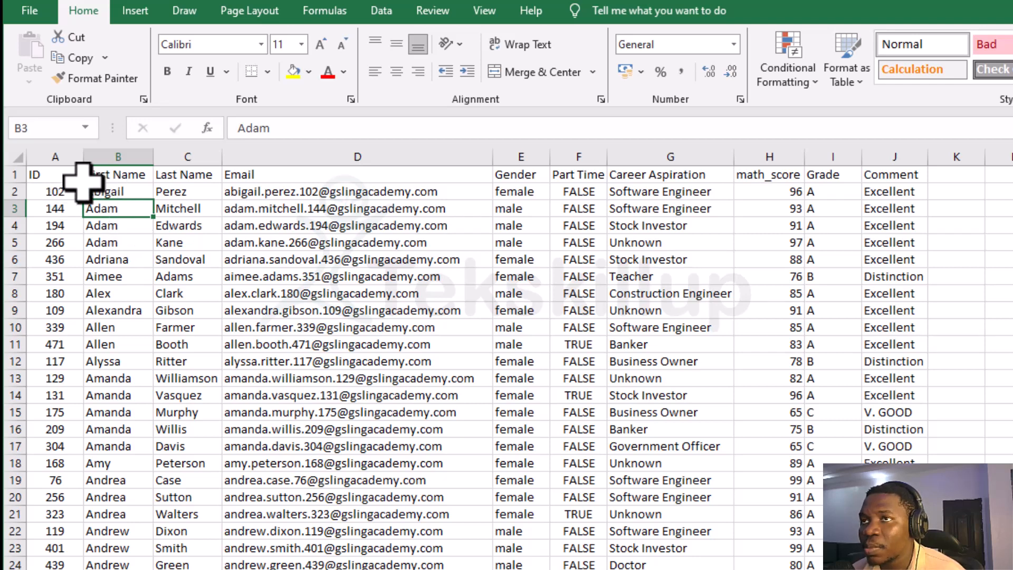
click(112, 193)
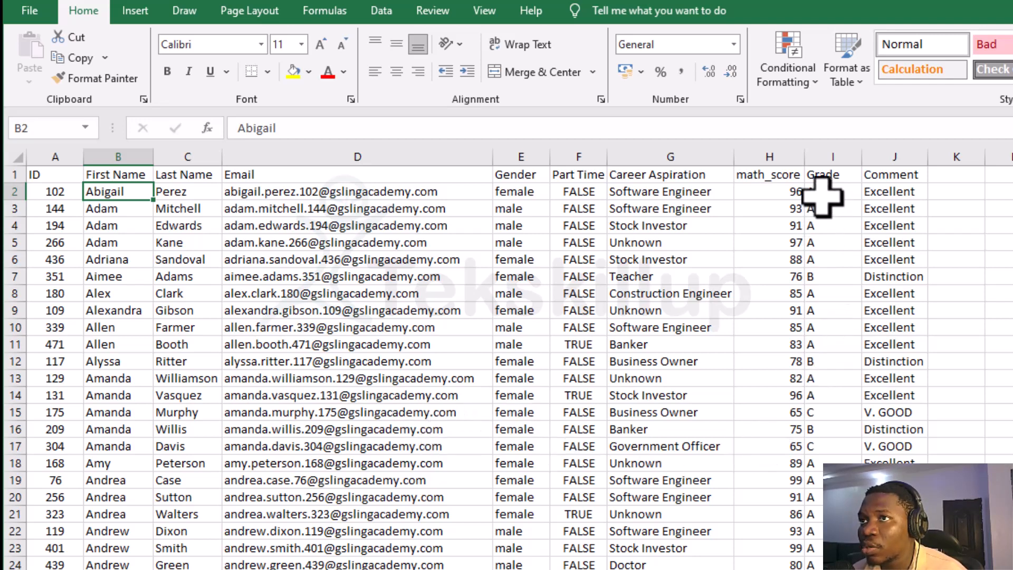
Undo the First Name sort to restore the student table's original row order.
click(663, 275)
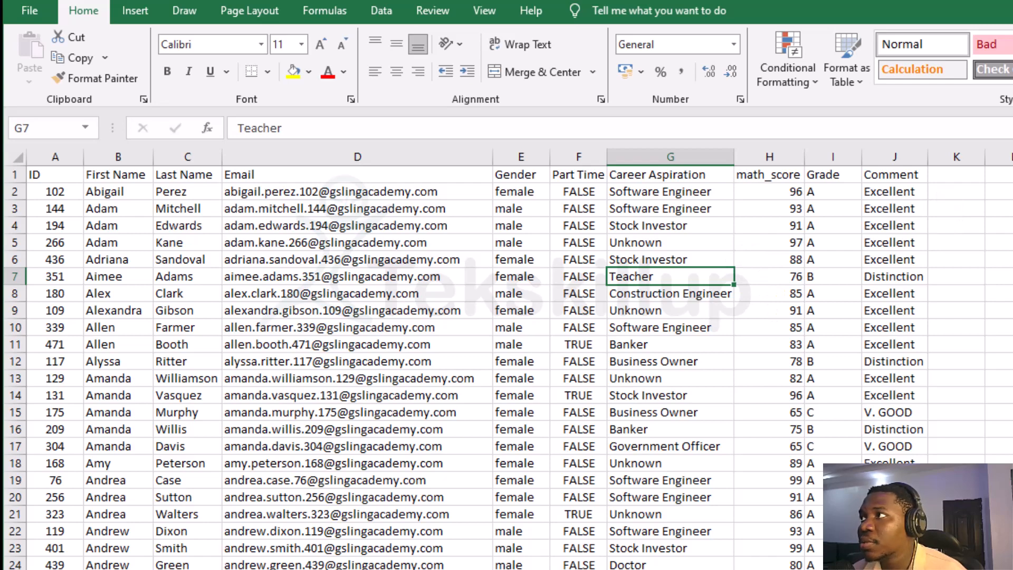
key(ctrl+z)
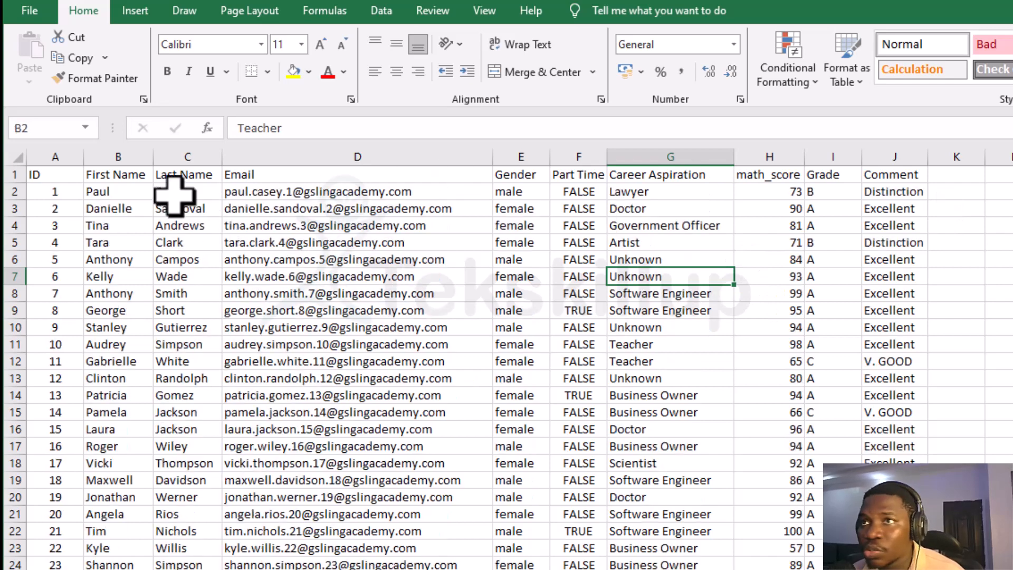
click(322, 244)
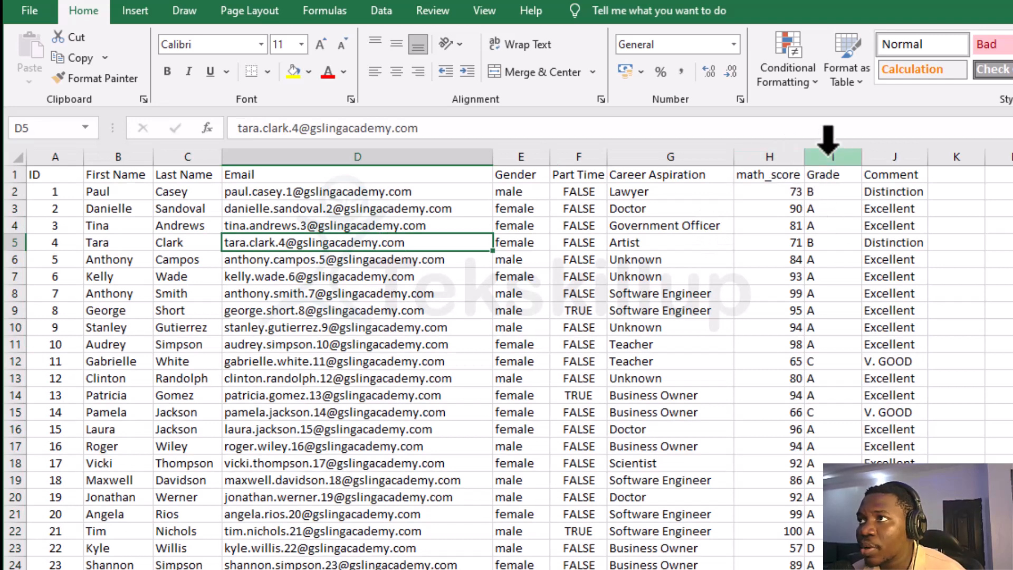
Sort the student table by math_score from largest to smallest, expanding the selection, and check the top scores.
click(771, 156)
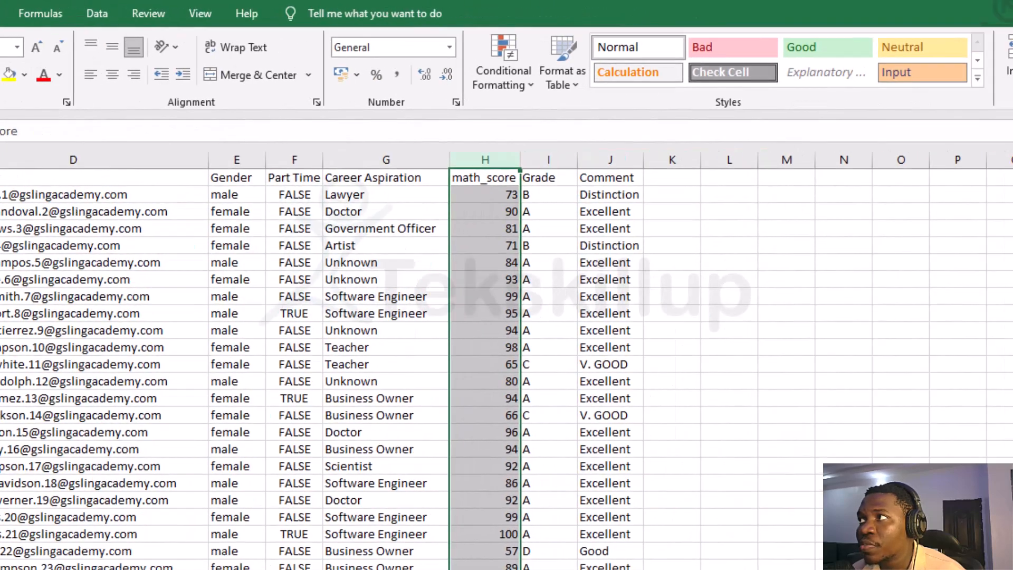
click(862, 76)
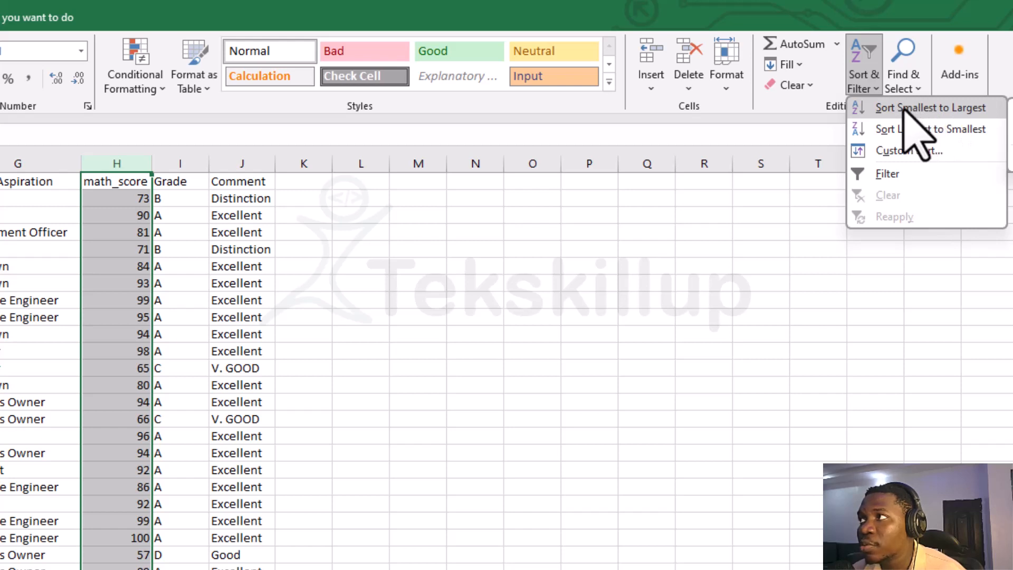
click(899, 128)
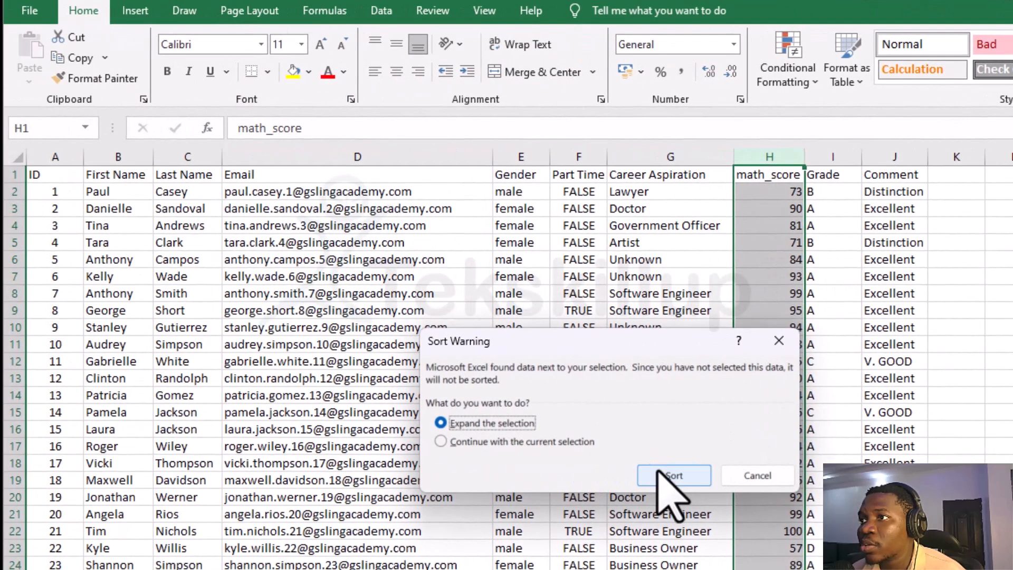
click(602, 476)
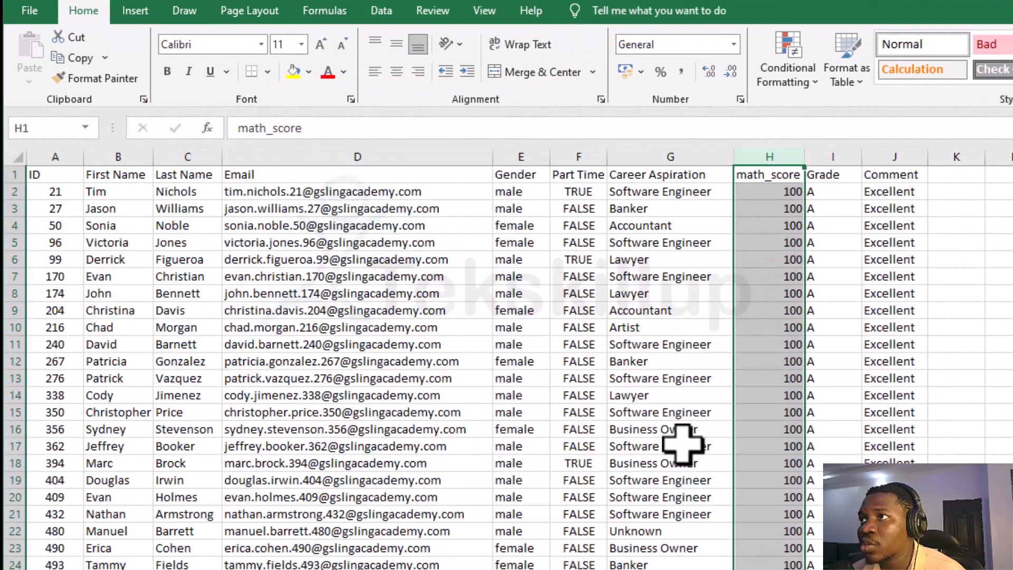
click(759, 563)
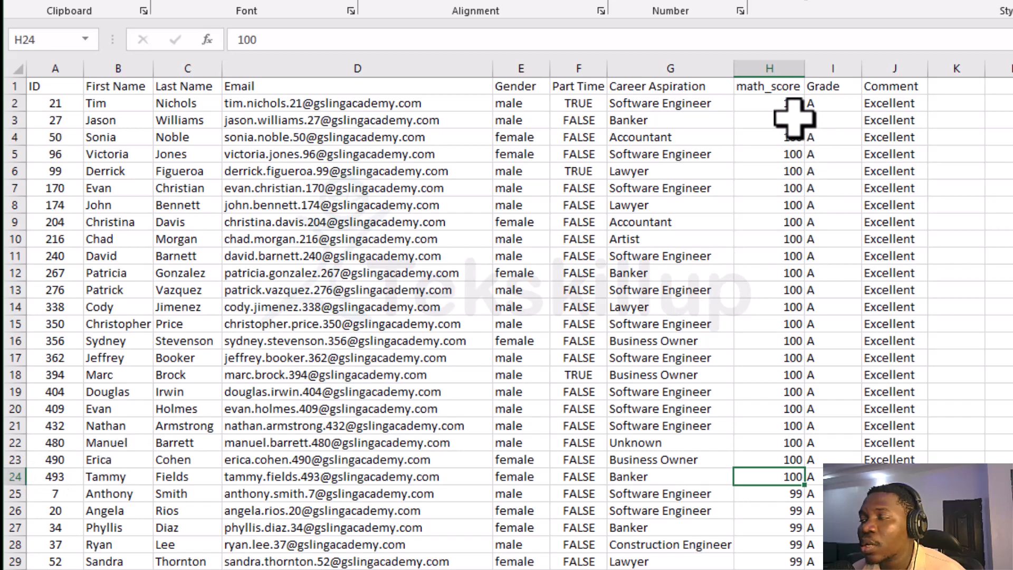
scroll(516, 418, down, 3)
scroll(515, 418, up, 3)
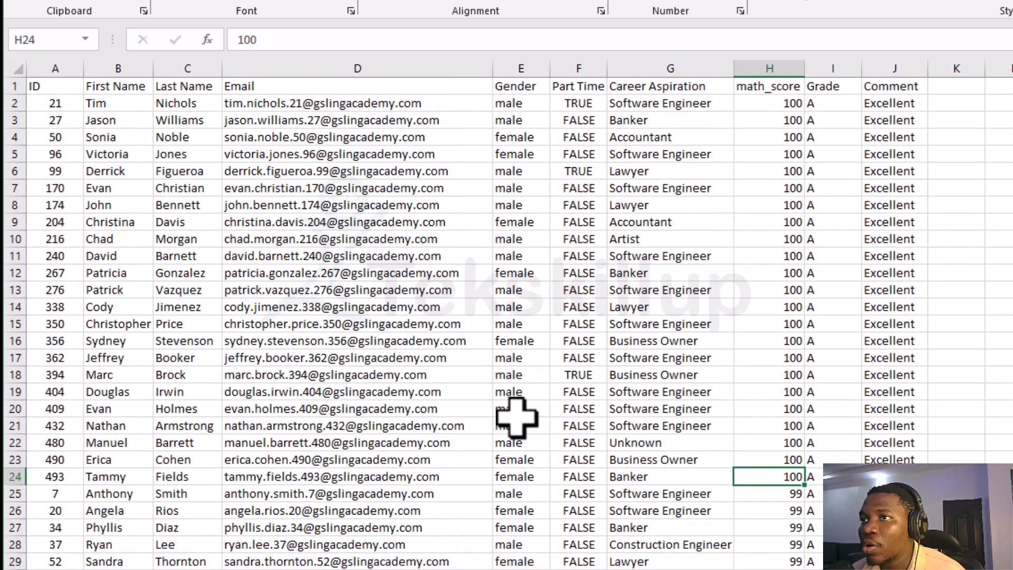